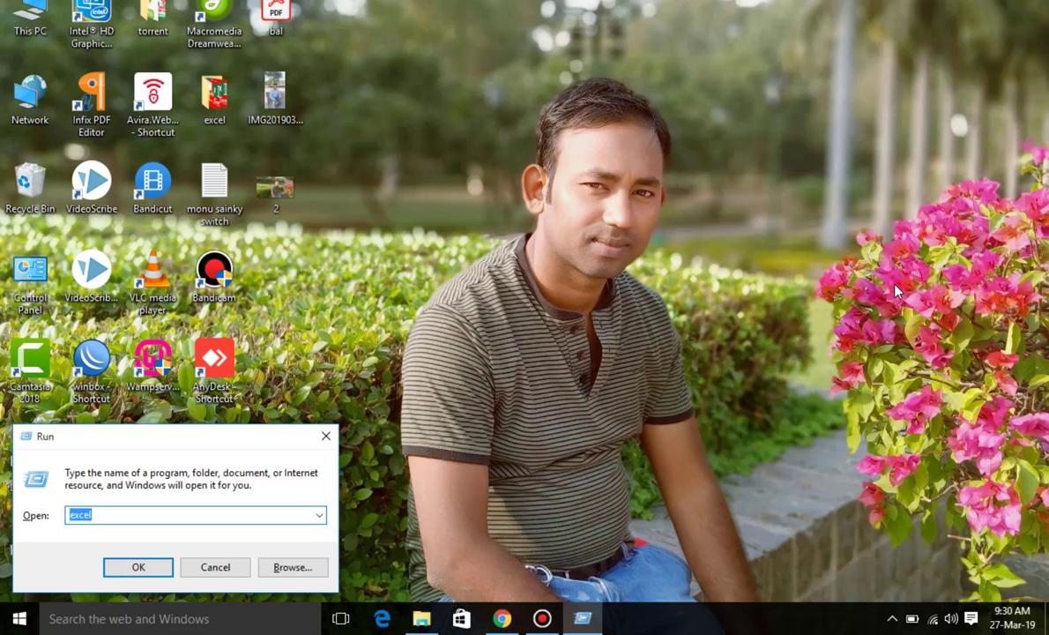
- Start a blank Excel workbook, widen column H, and enter 02-01-2019 in H4 as a Short Date
key("Return")
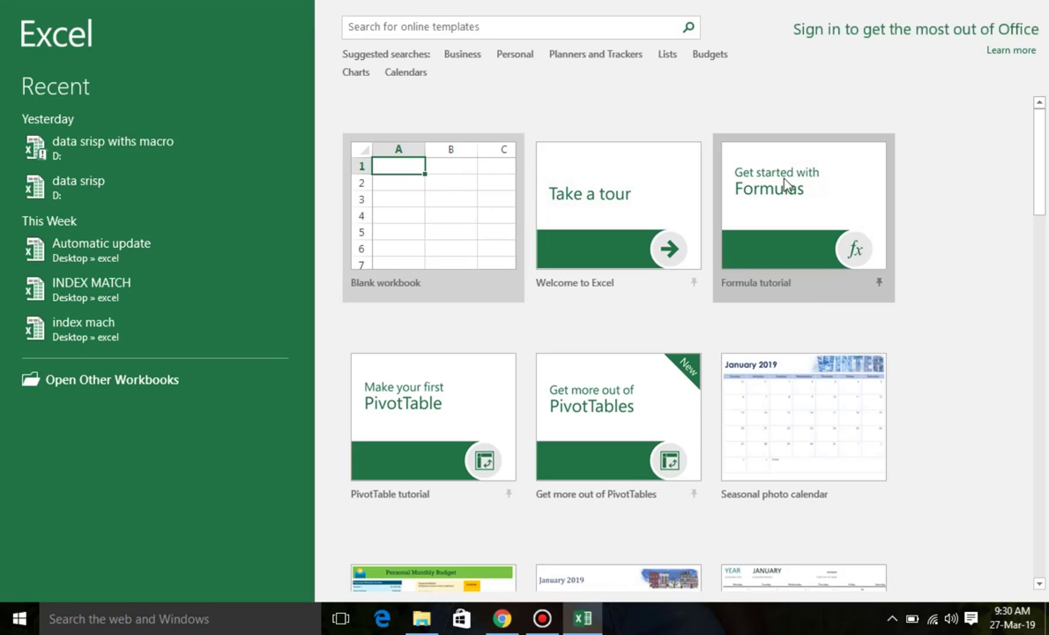
left_click(463, 209)
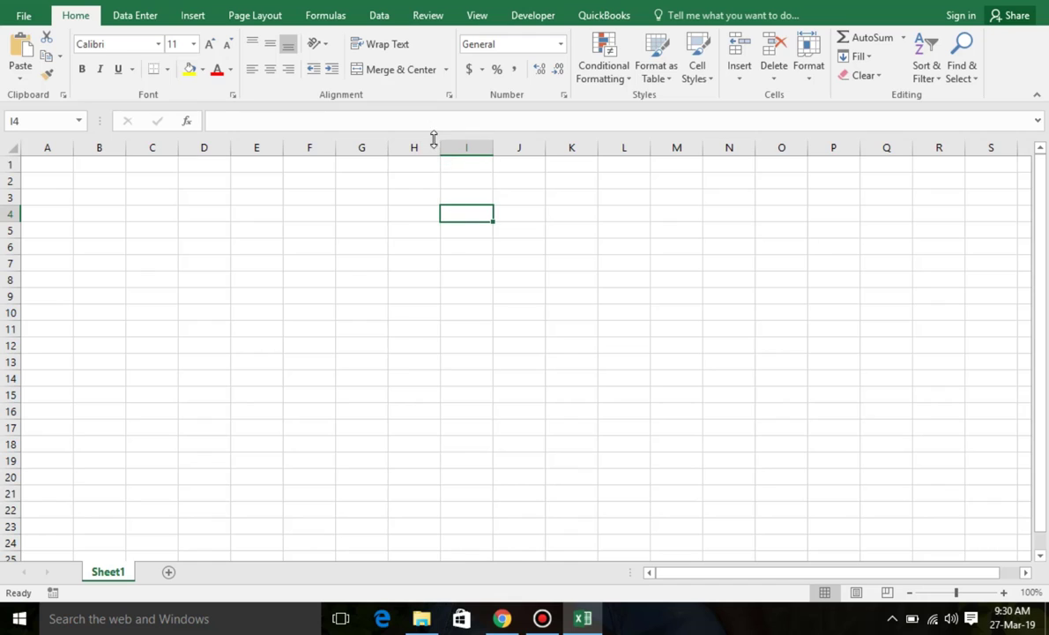
left_click_drag(440, 146, 510, 146)
left_click(445, 213)
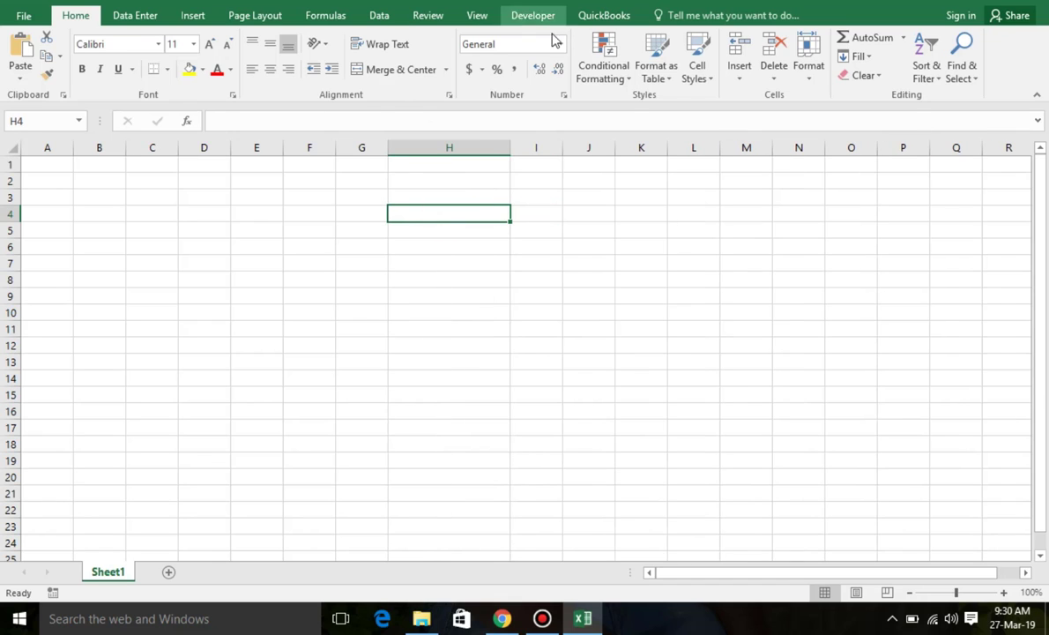
left_click(561, 43)
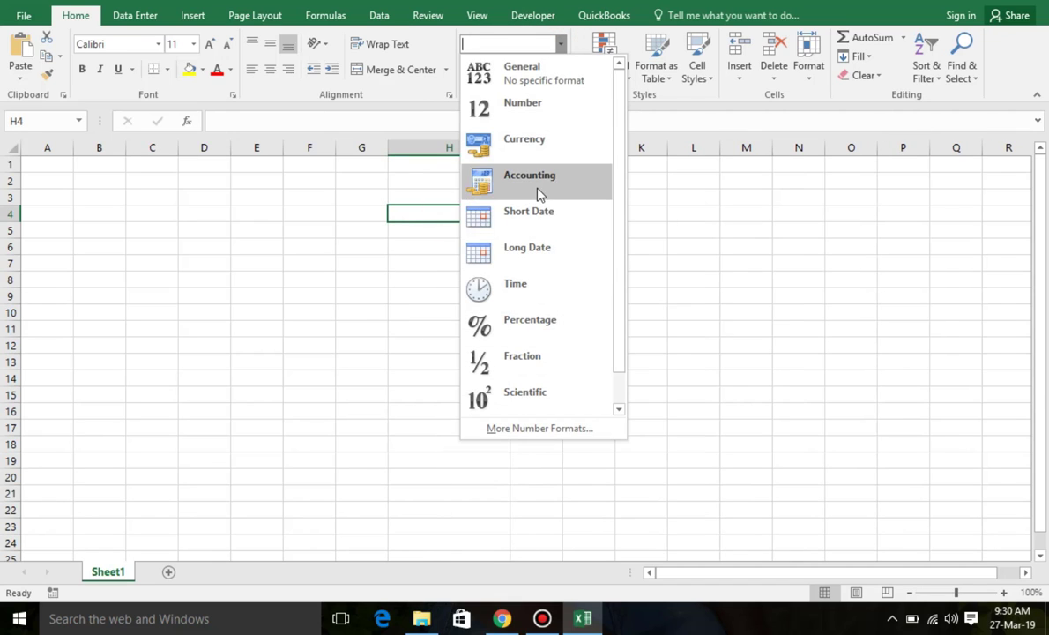
left_click(531, 217)
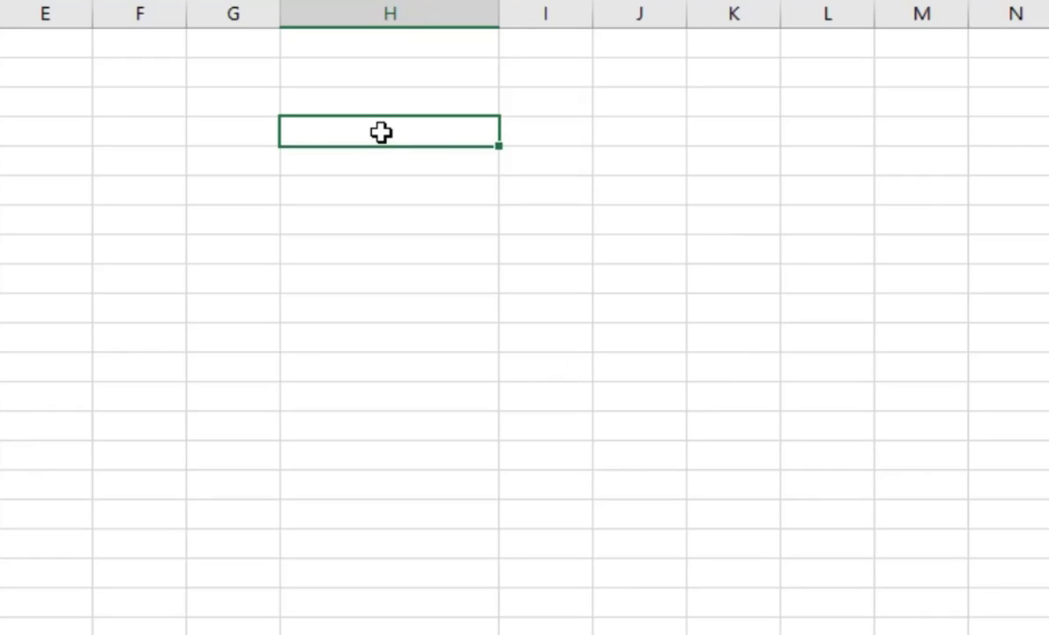
type("02")
type("-01")
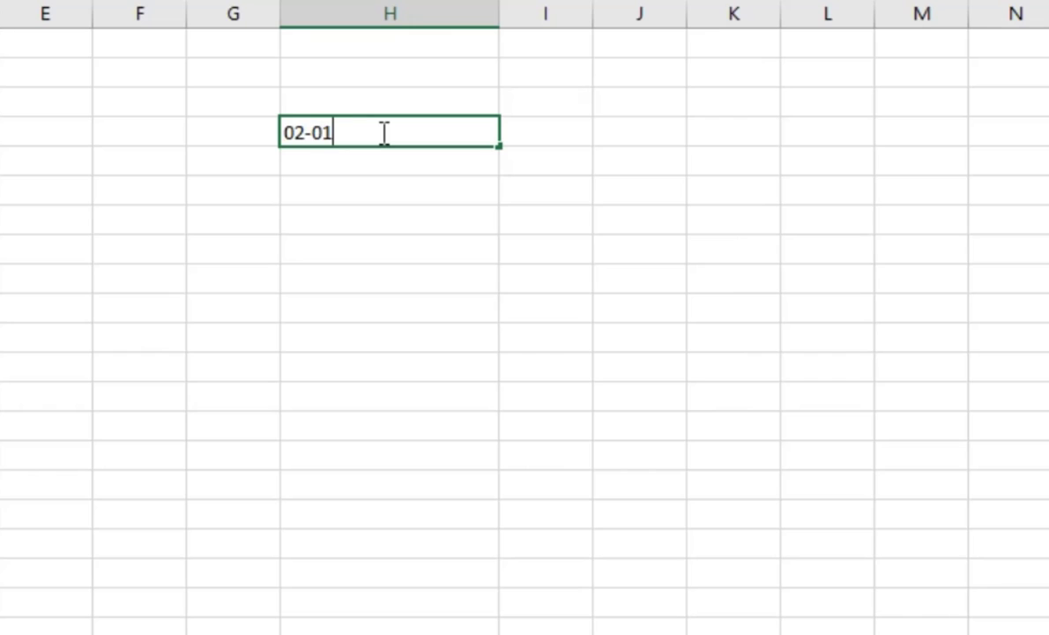
type("-")
type("2019")
key("Return")
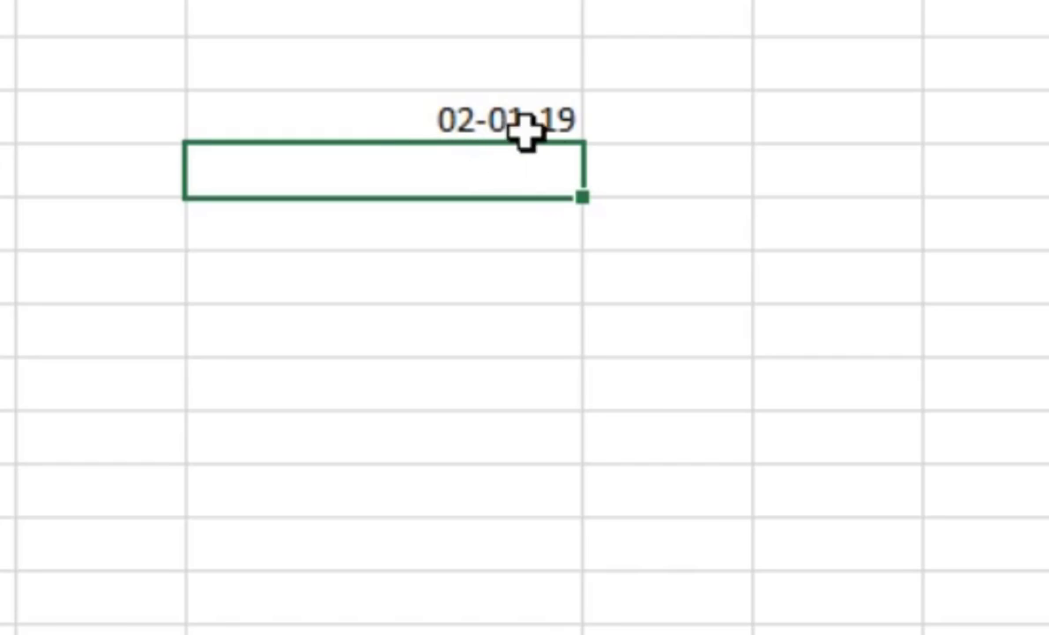
- Auto-fit the date column and apply the 14-Mar-12 date format so it shows 2-Jan-19
left_click(541, 120)
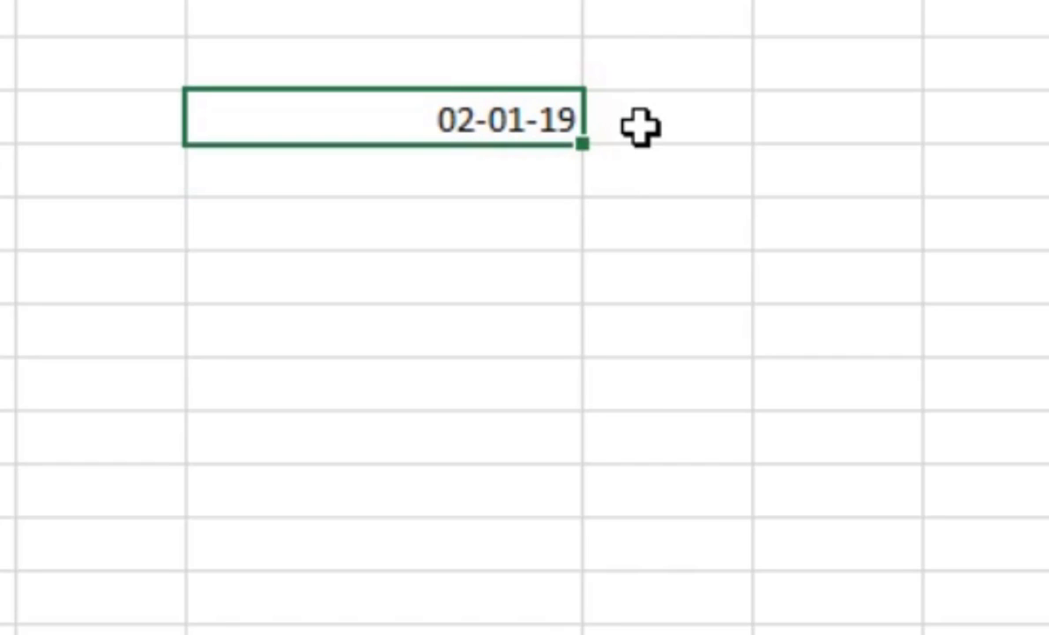
key("alt+h")
key("o")
key("i")
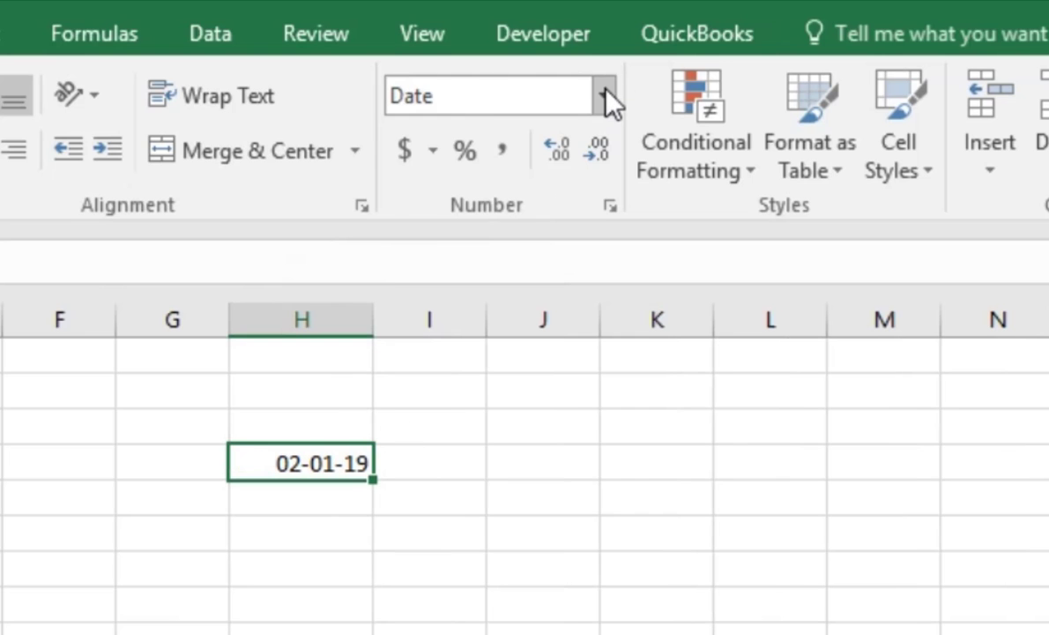
left_click(606, 89)
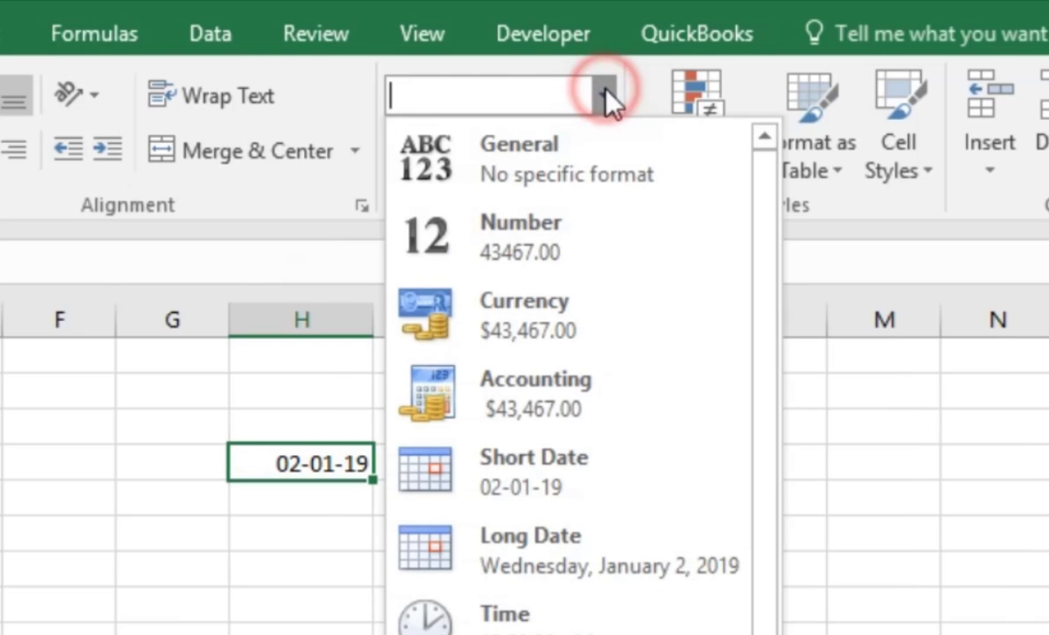
key("Escape")
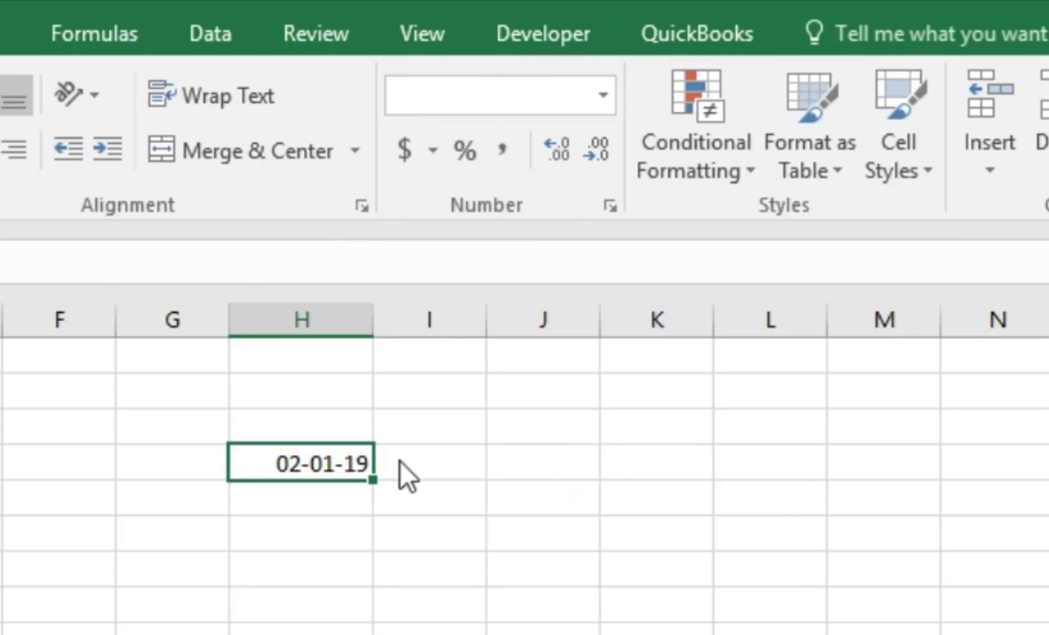
key("ctrl+1")
double_click(845, 449)
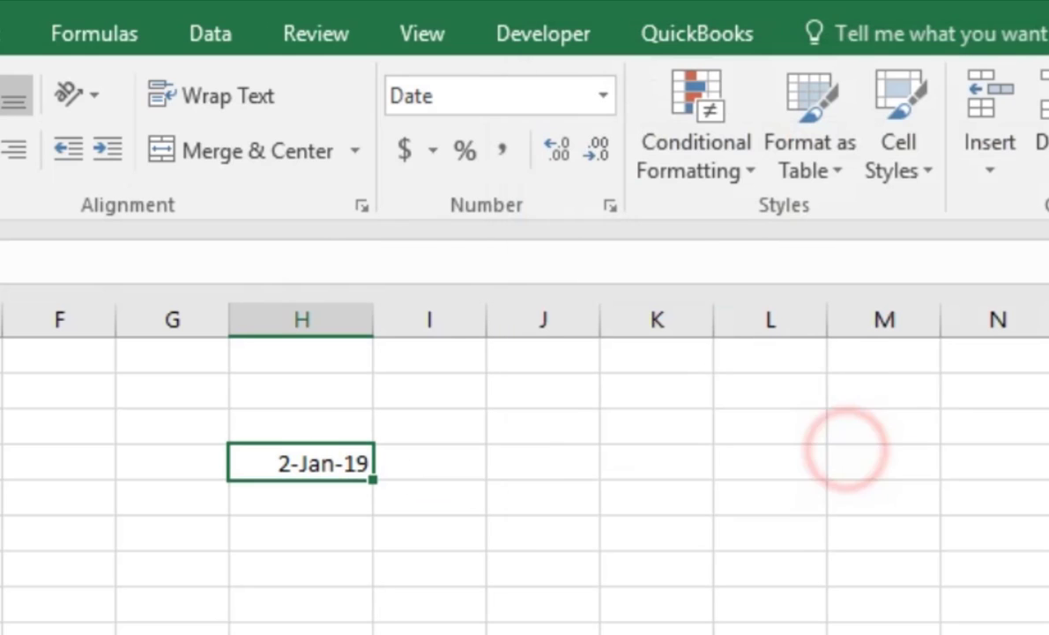
left_click(542, 468)
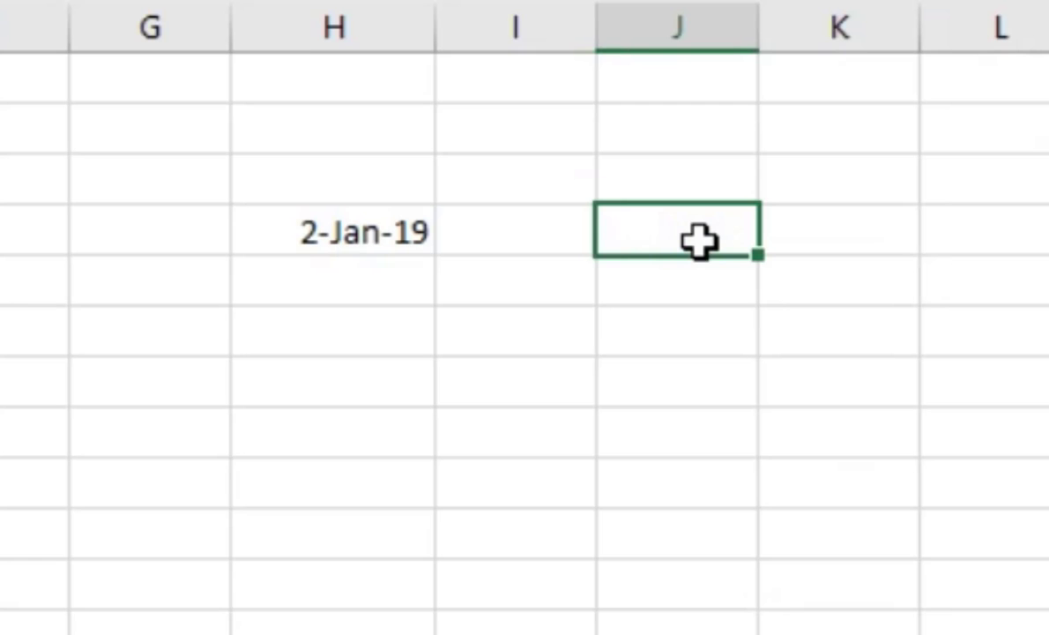
- Enter 02-01-19 in J4 and 01-02-19 in K4
type("02-01")
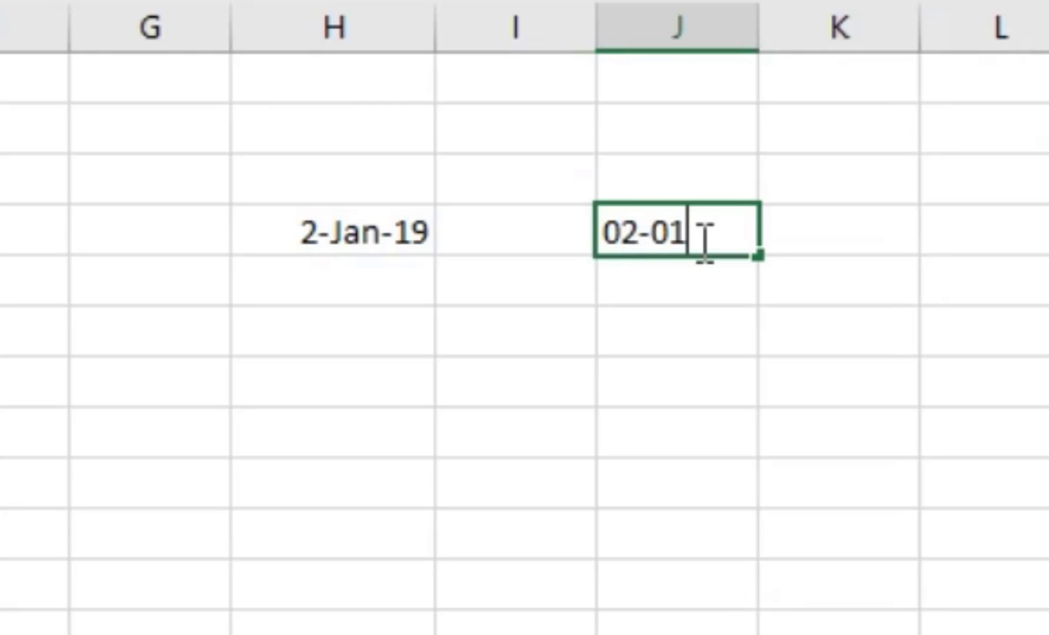
type("-19")
key("Left")
key("Left")
key("Right")
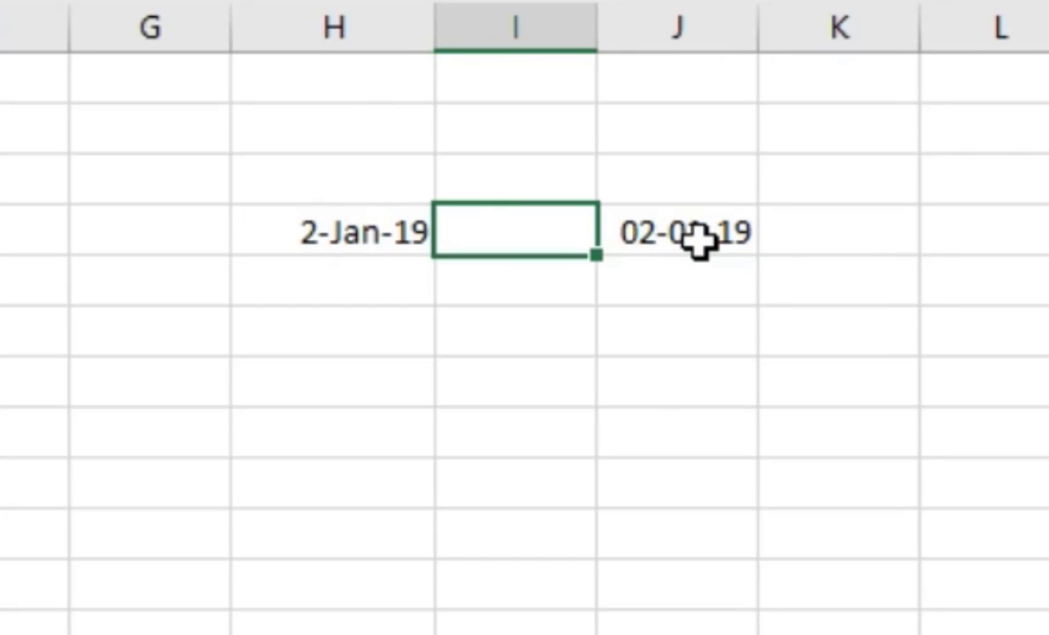
key("Right")
key("Right")
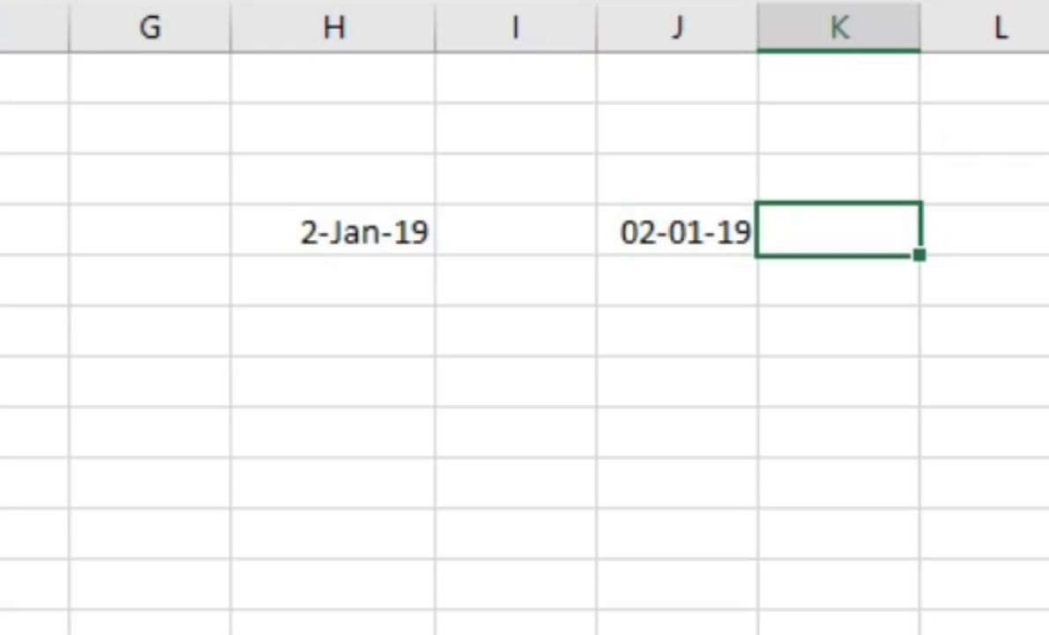
type("0")
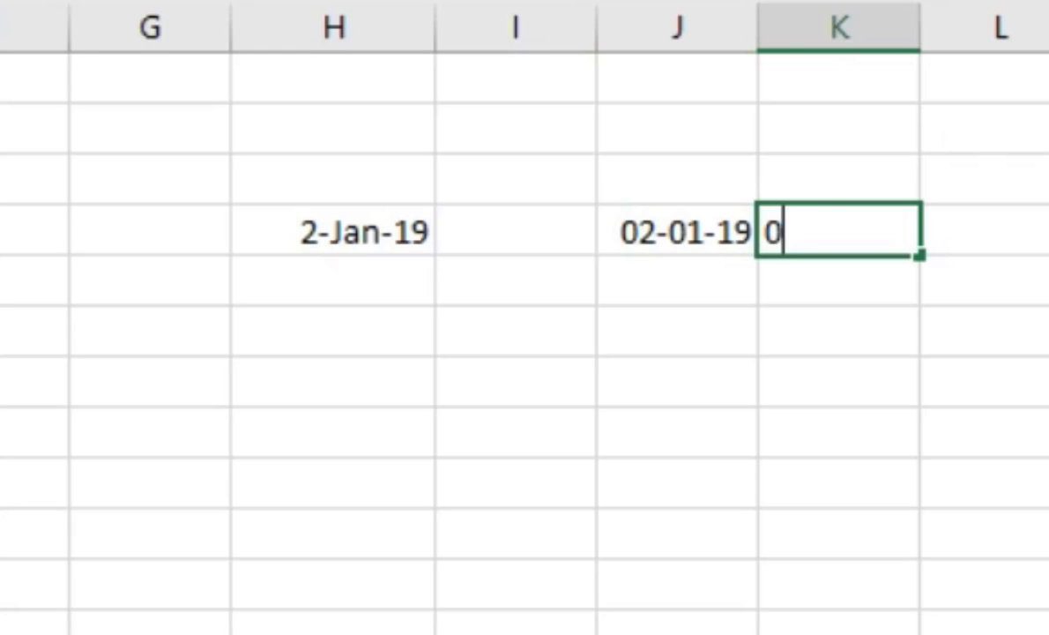
type("1-02-1")
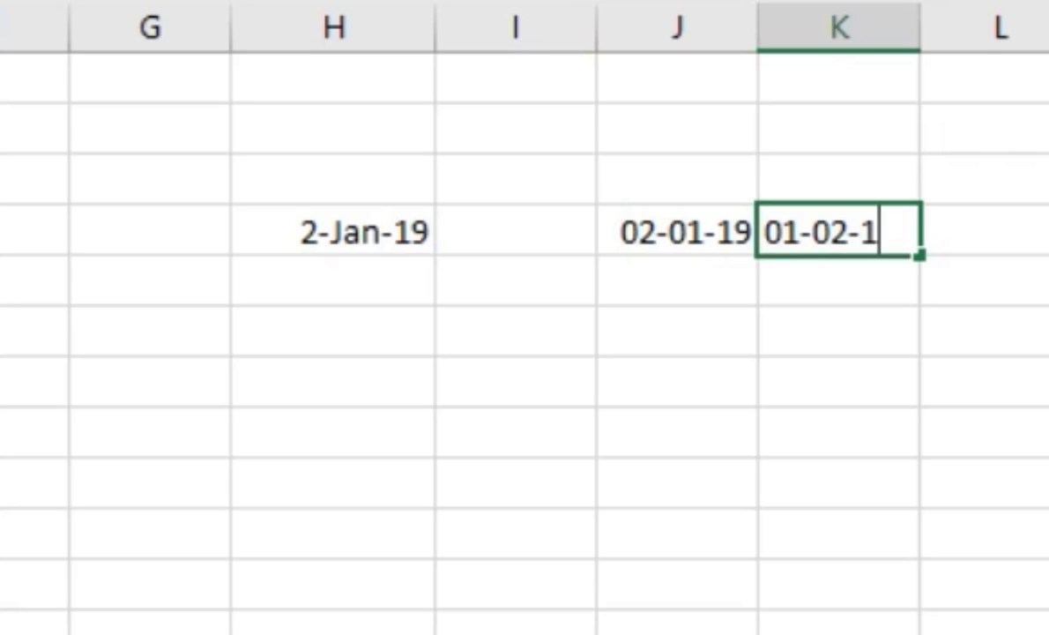
type("9")
key("Return")
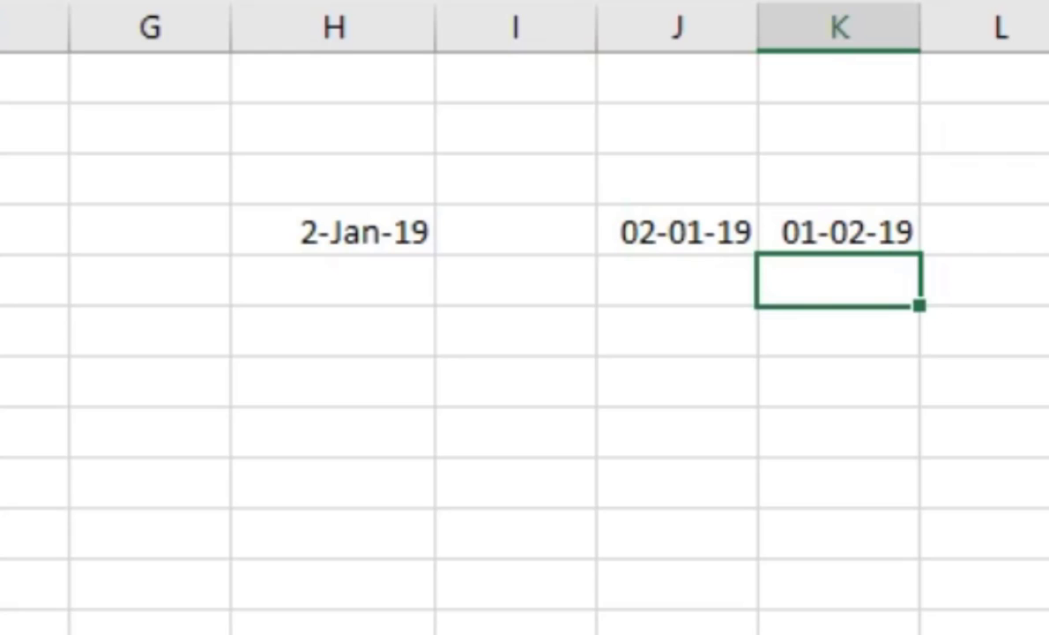
left_click(839, 231)
- Type 2-1-19 in the cell below 2/Jan/19, which displays as 1/Feb/19
left_click(677, 231)
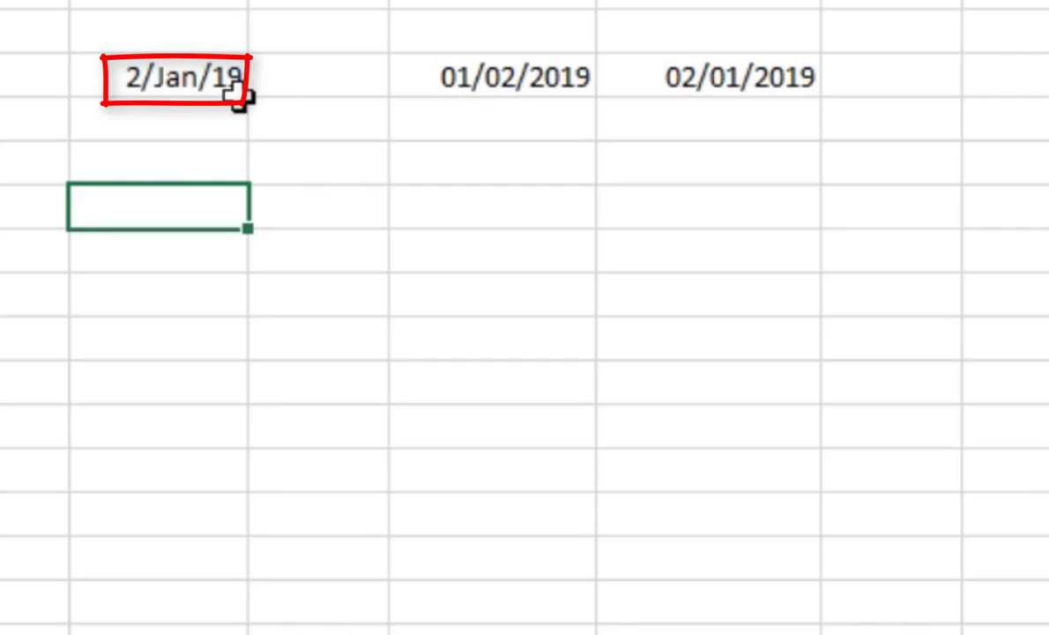
left_click(140, 166)
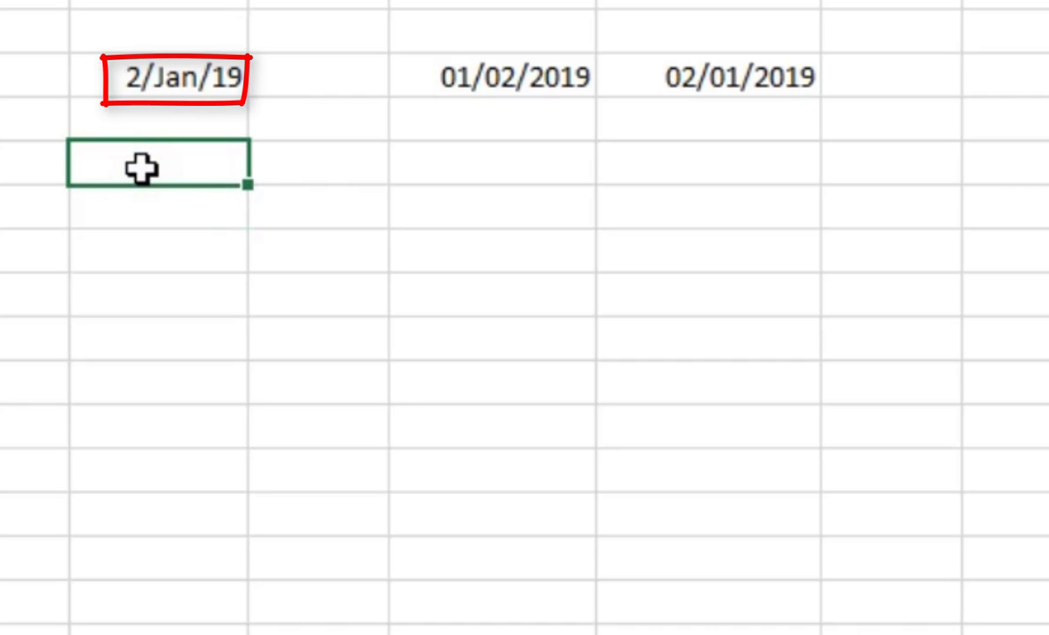
type("2-")
type("1")
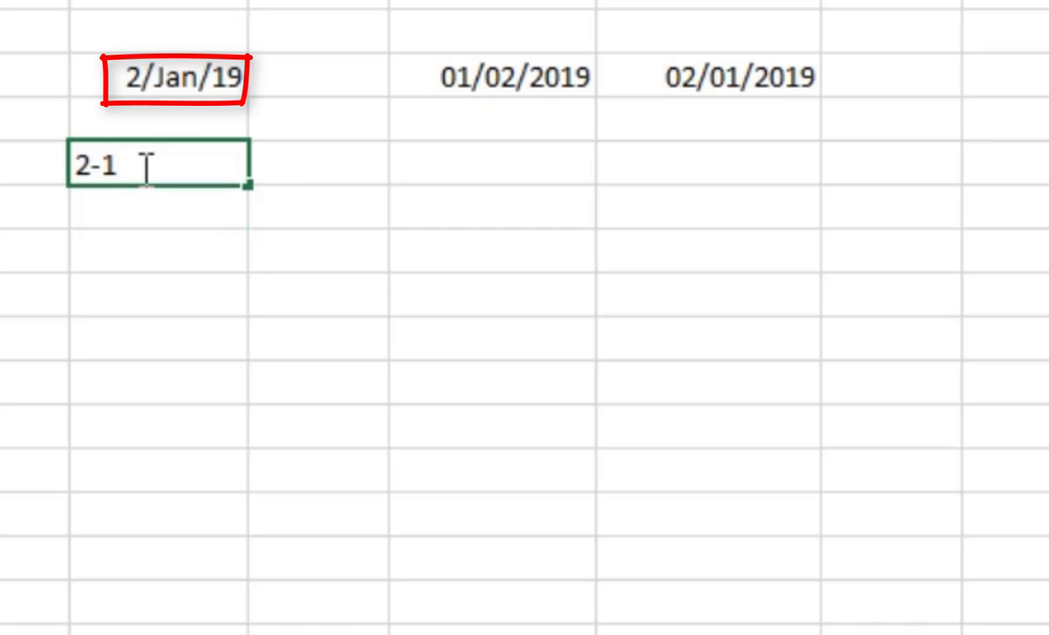
type("-19")
key("Return")
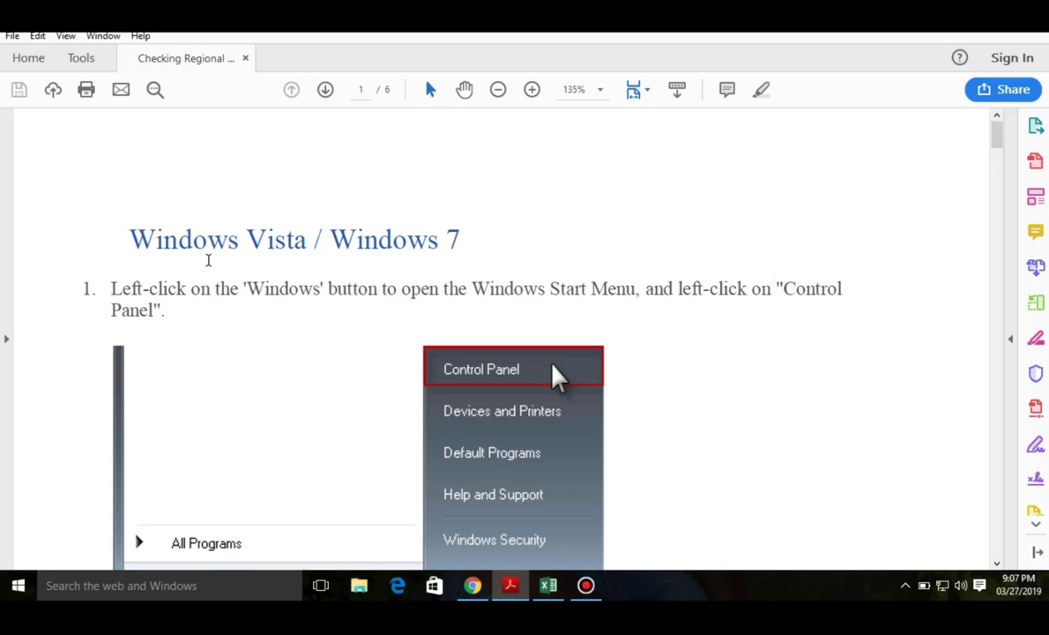
- Scroll the regional settings PDF down to its Windows 8 section, then bring Chrome forward
scroll(501, 286, "down", 3)
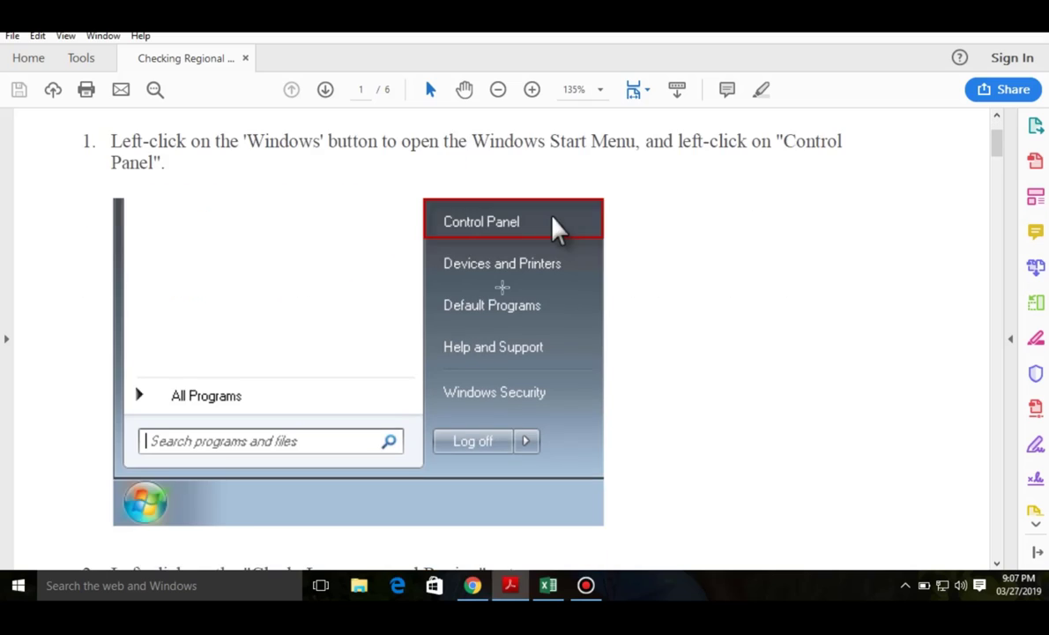
scroll(501, 287, "down", 3)
scroll(501, 286, "down", 6)
scroll(501, 286, "down", 2)
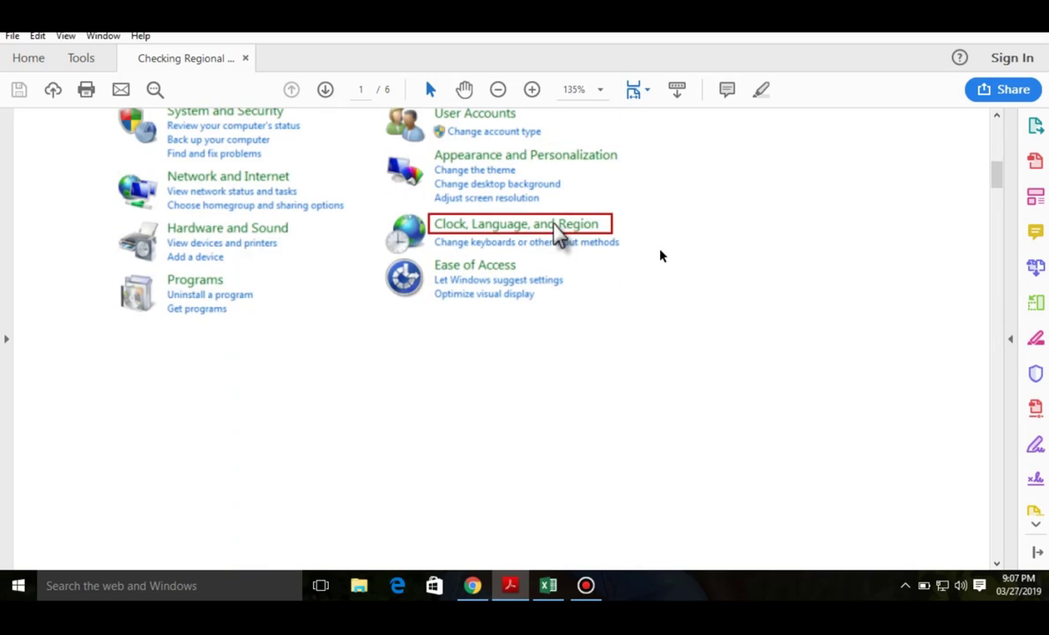
scroll(659, 258, "down", 5)
scroll(650, 282, "down", 8)
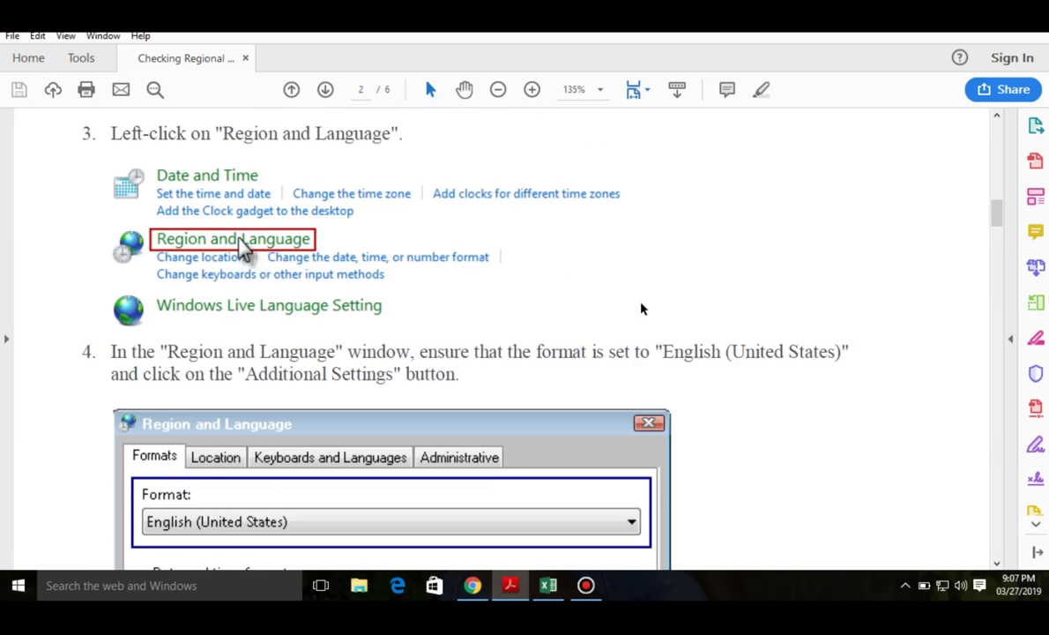
scroll(632, 330, "down", 6)
scroll(619, 359, "down", 10)
scroll(568, 347, "down", 5)
scroll(562, 360, "down", 12)
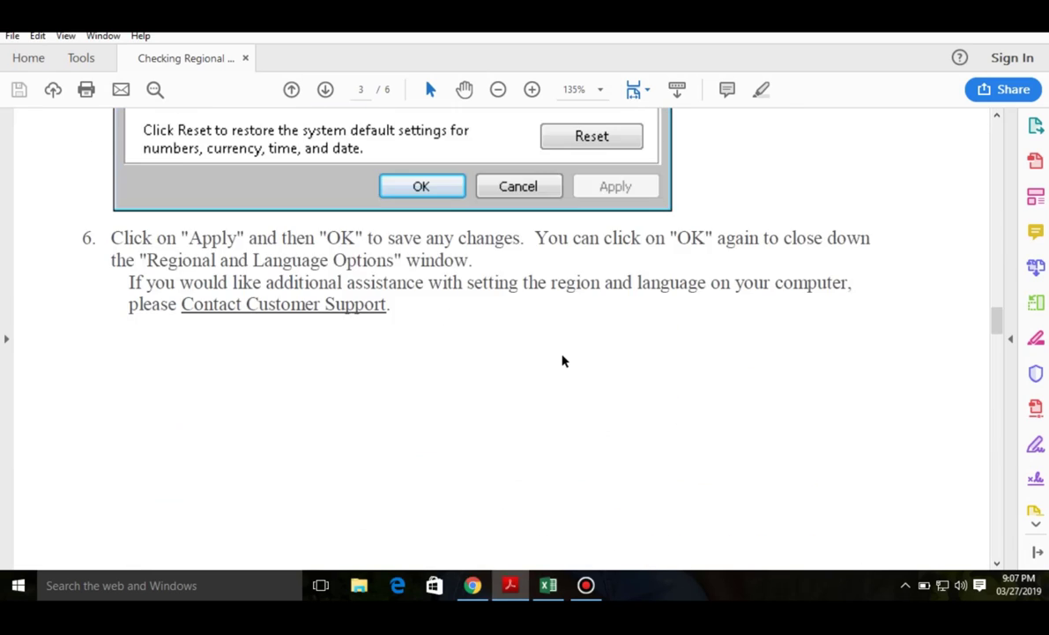
scroll(557, 356, "down", 5)
scroll(559, 352, "down", 4)
scroll(546, 351, "down", 4)
scroll(573, 344, "down", 5)
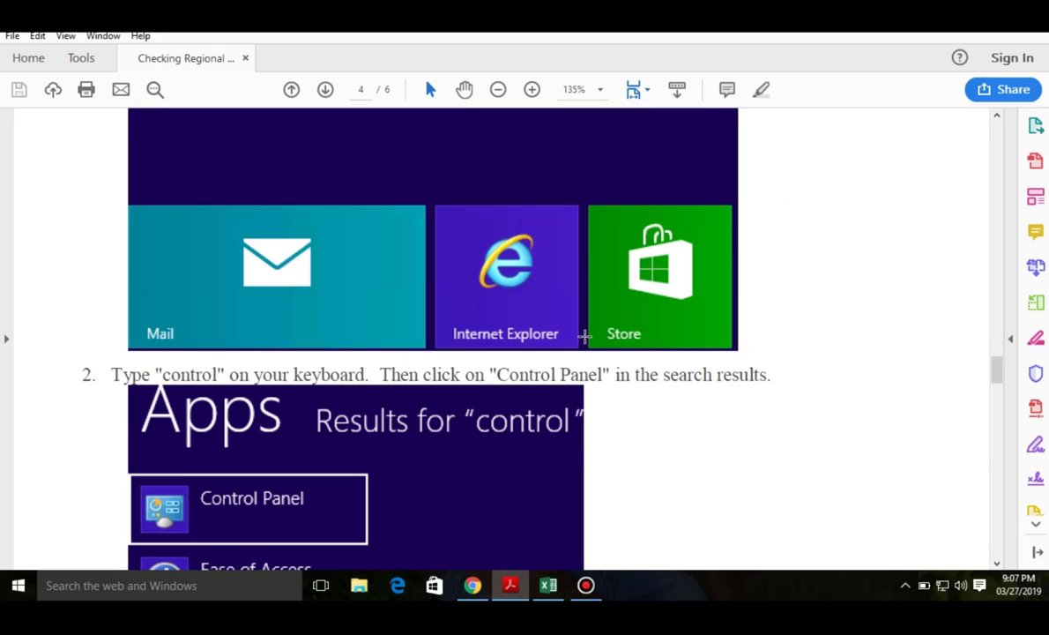
scroll(585, 335, "up", 1)
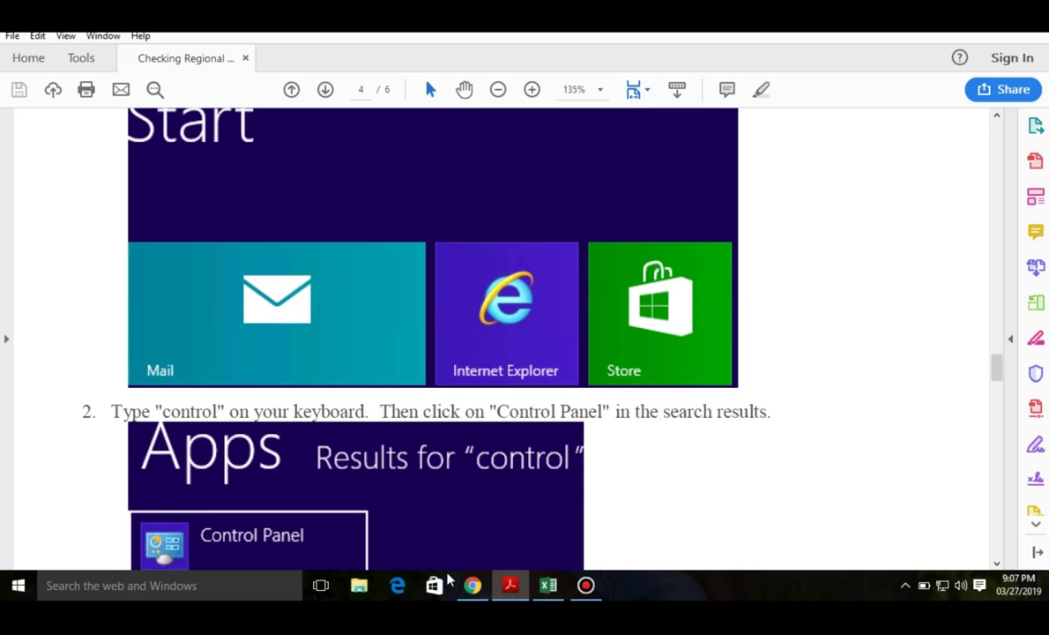
left_click(473, 583)
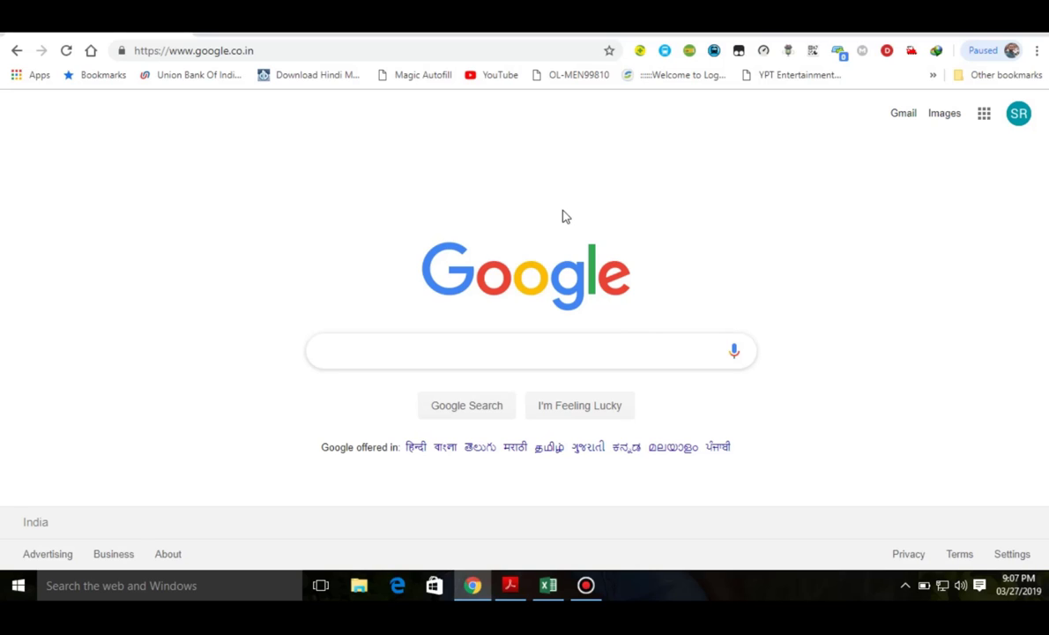
- Clear the Run box and open File Explorer showing This PC
key("super+r")
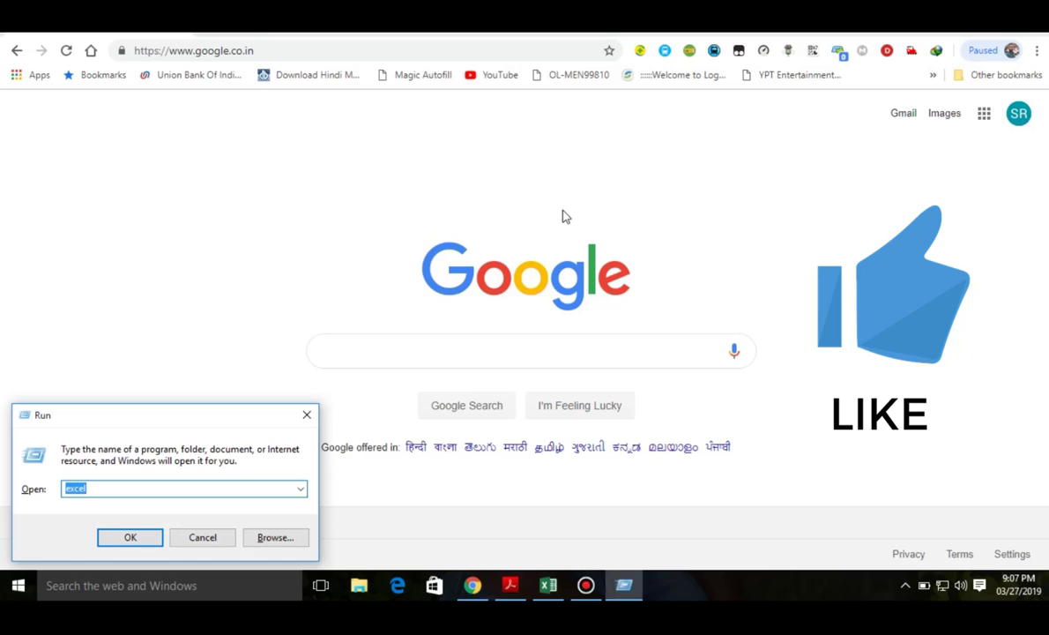
key("BackSpace")
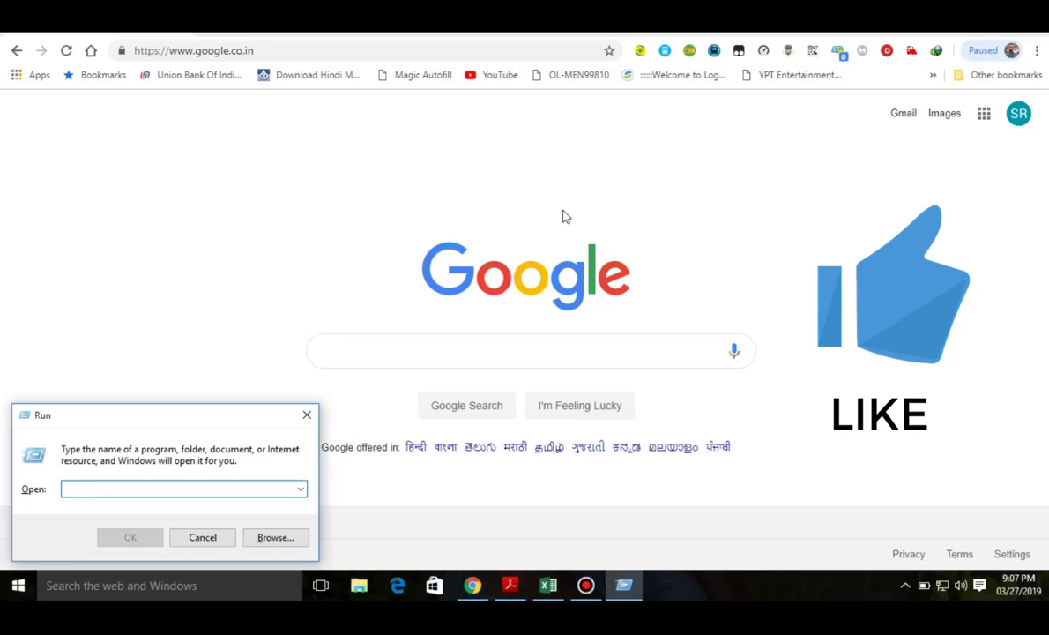
key("super+e")
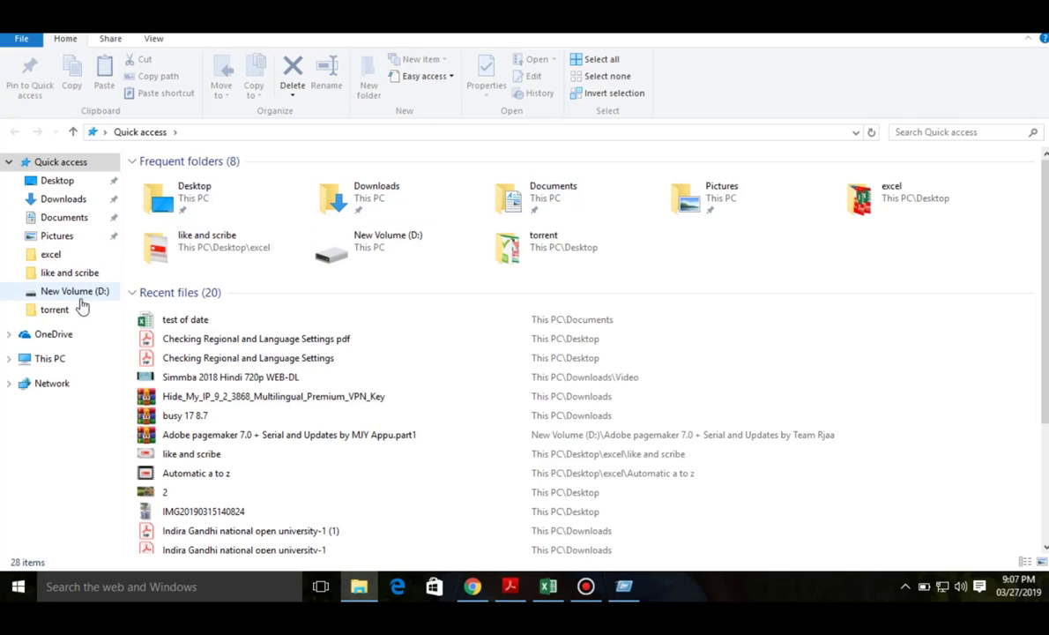
left_click(50, 361)
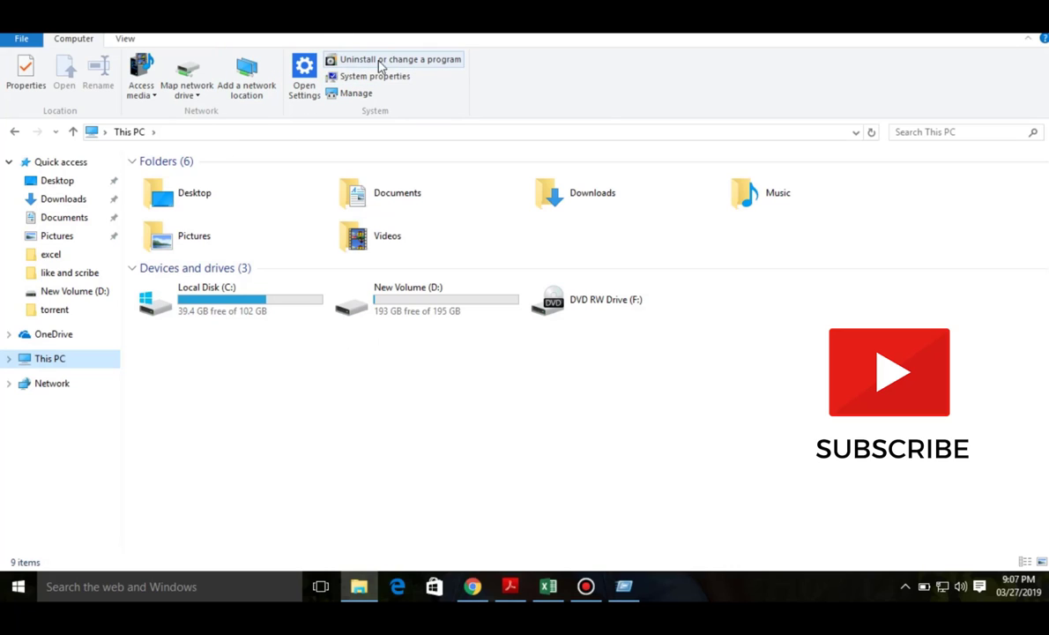
- Open Control Panel via Start search, set Category view, and go to Clock, Language, and Region
left_click(384, 60)
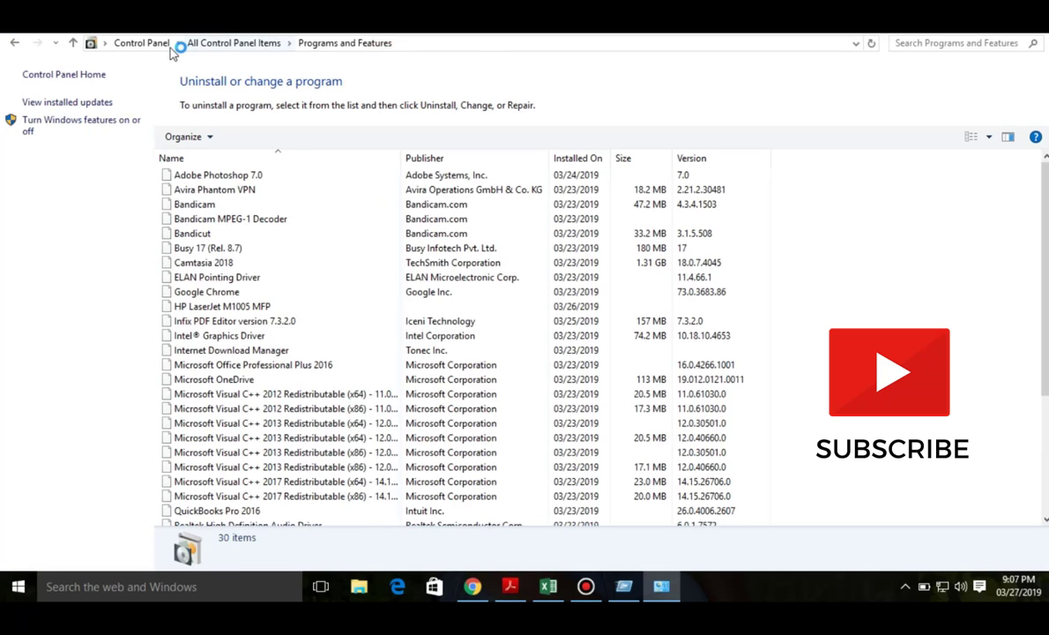
left_click(148, 44)
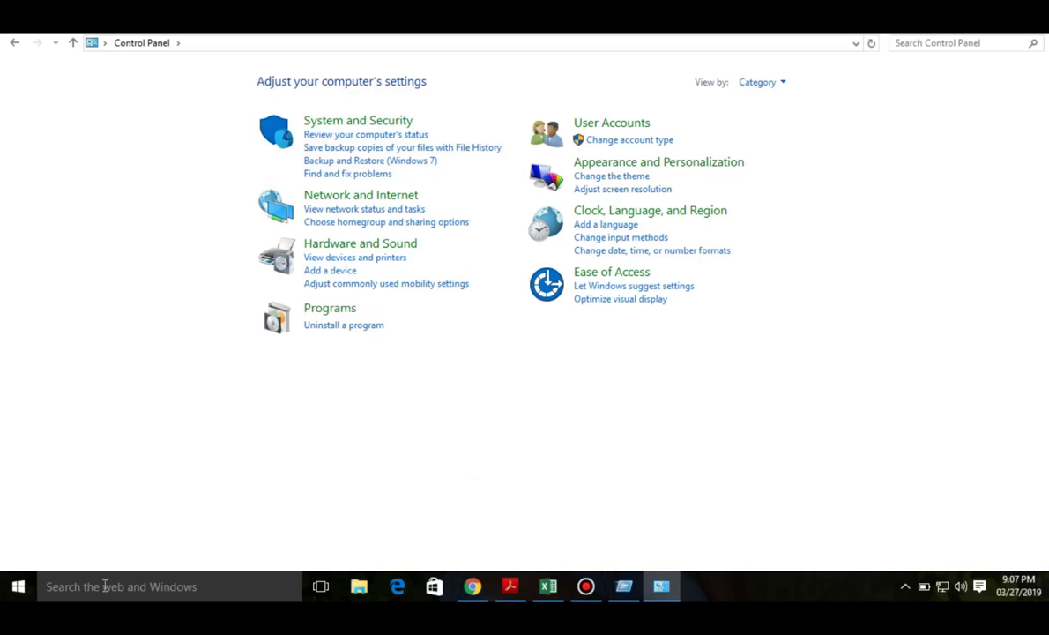
key("super")
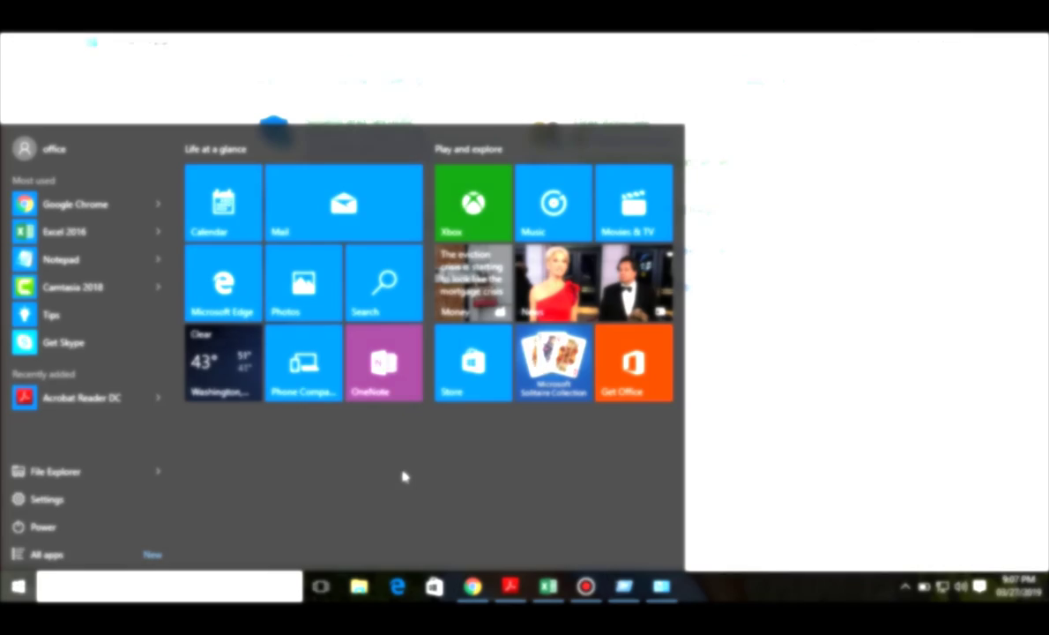
type("cont")
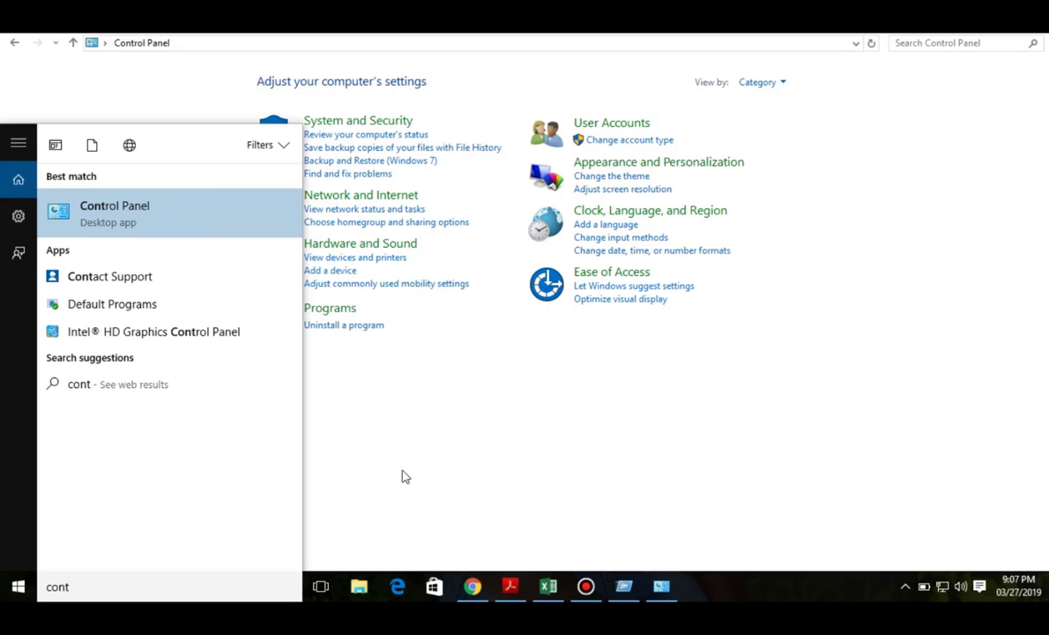
type("r")
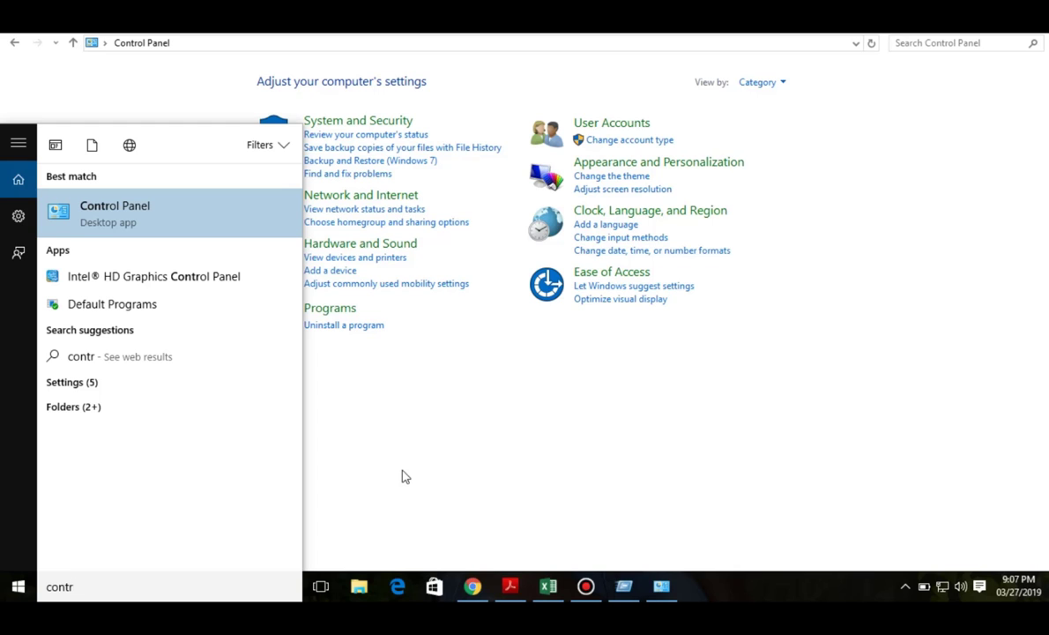
left_click(146, 218)
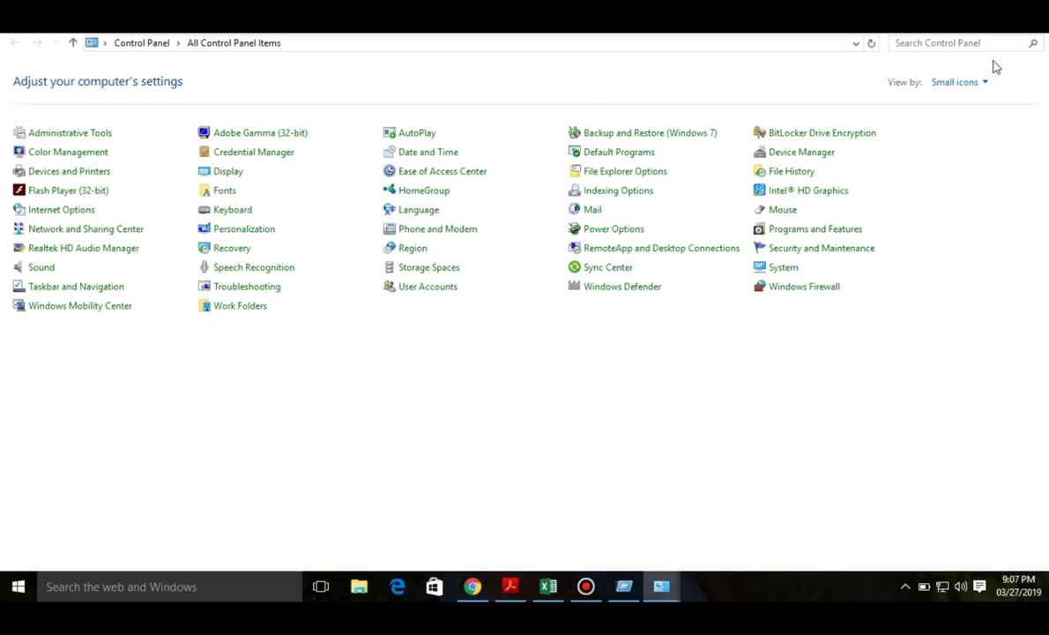
left_click(981, 81)
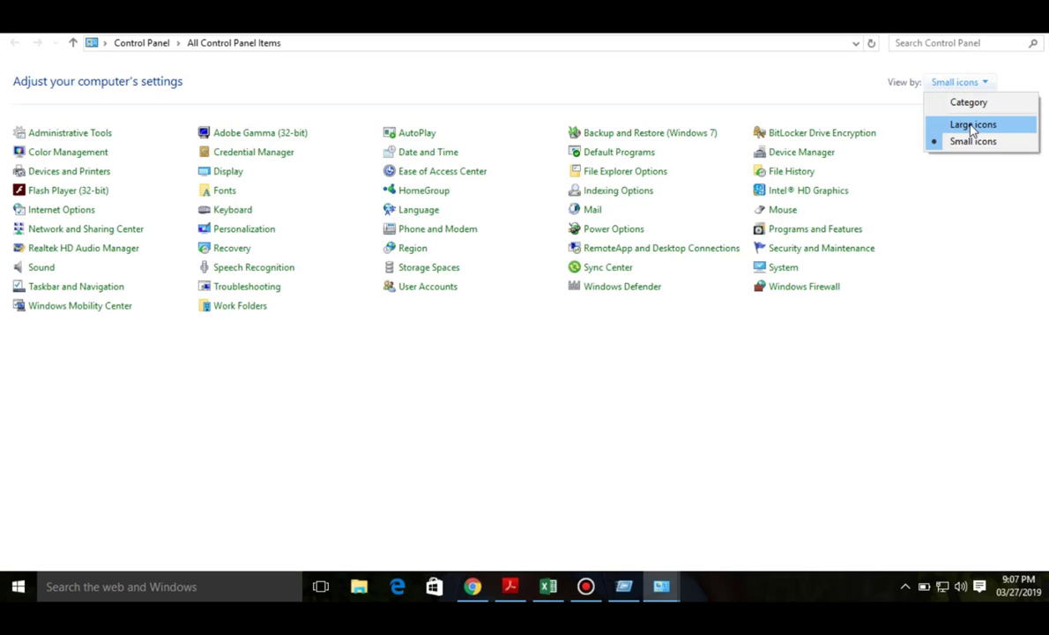
left_click(973, 126)
left_click(978, 81)
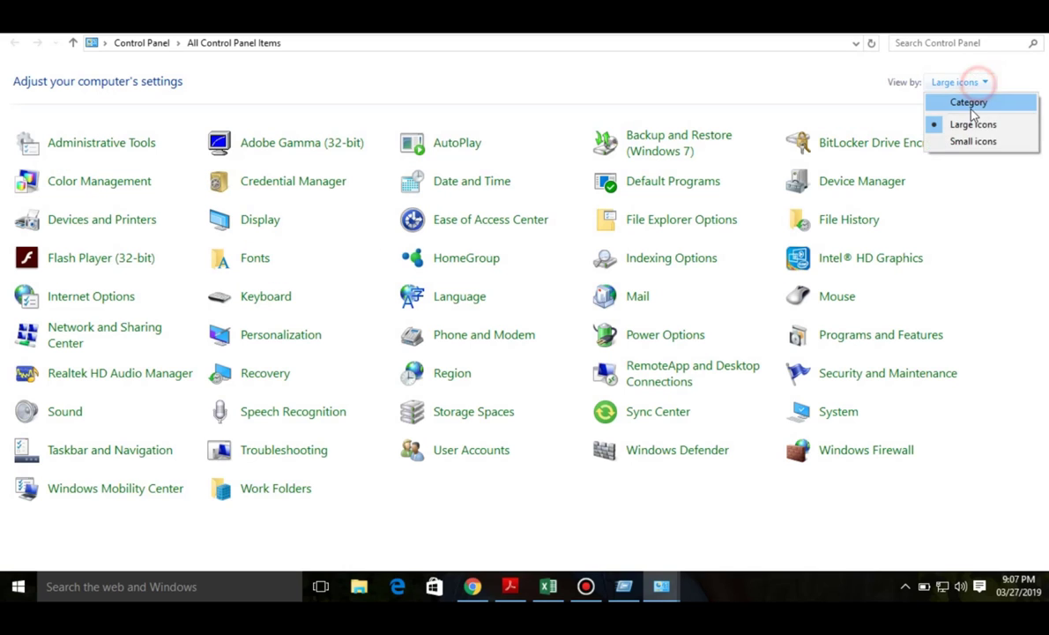
left_click(969, 104)
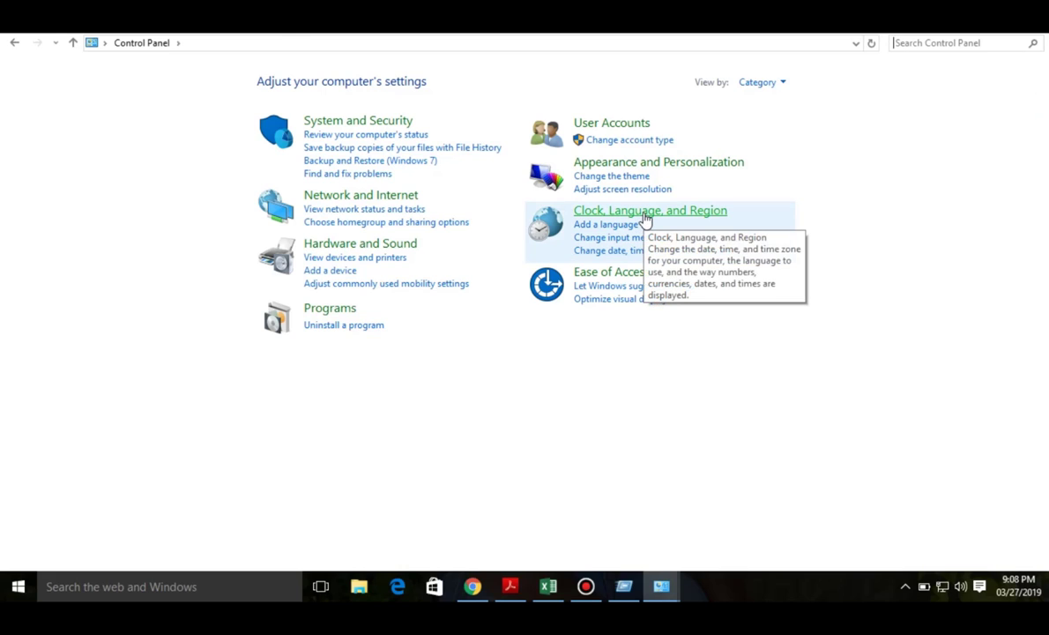
left_click(645, 214)
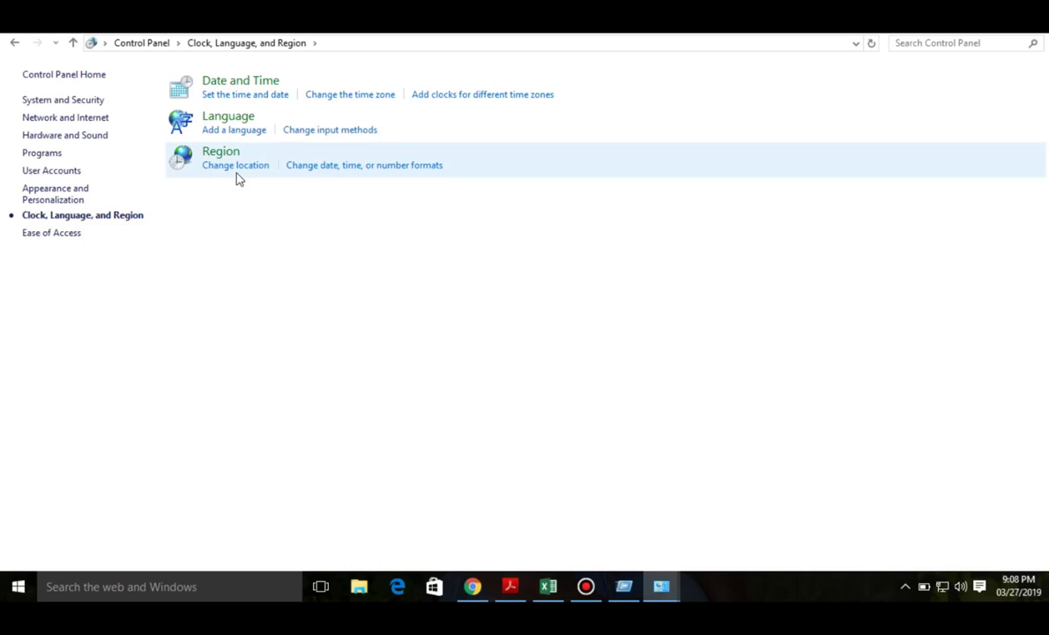
- Set the Windows Region short date format to dd-MMM-yy
left_click(380, 172)
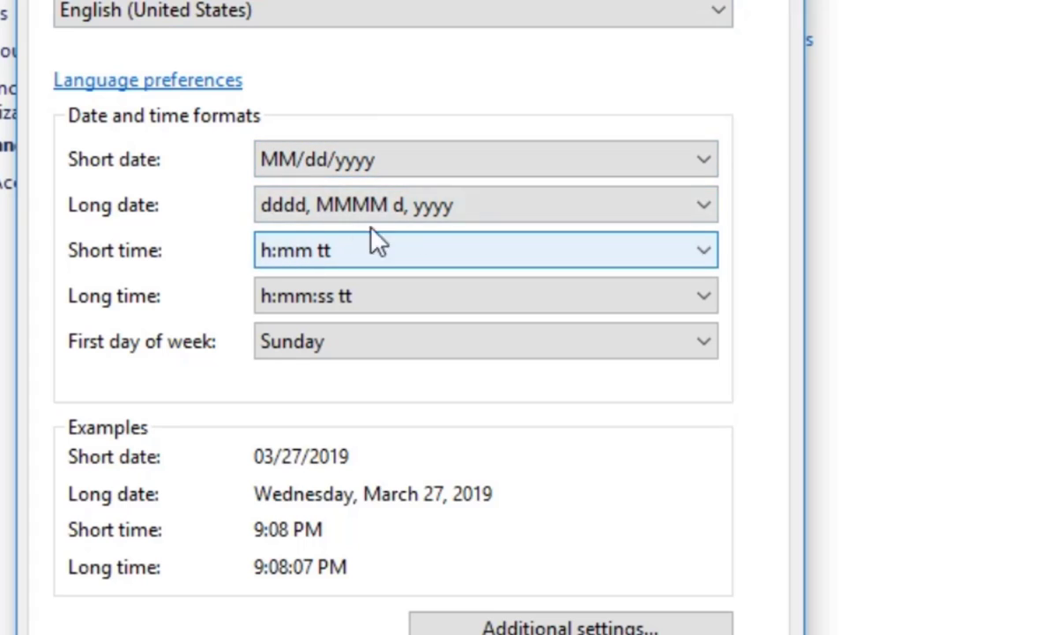
left_click(504, 164)
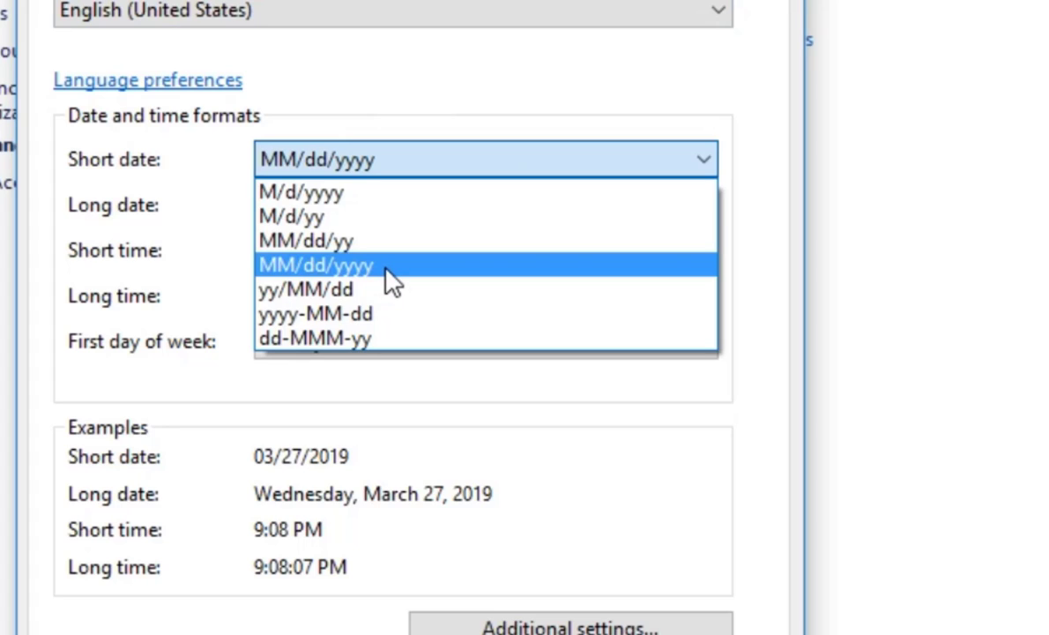
left_click(357, 343)
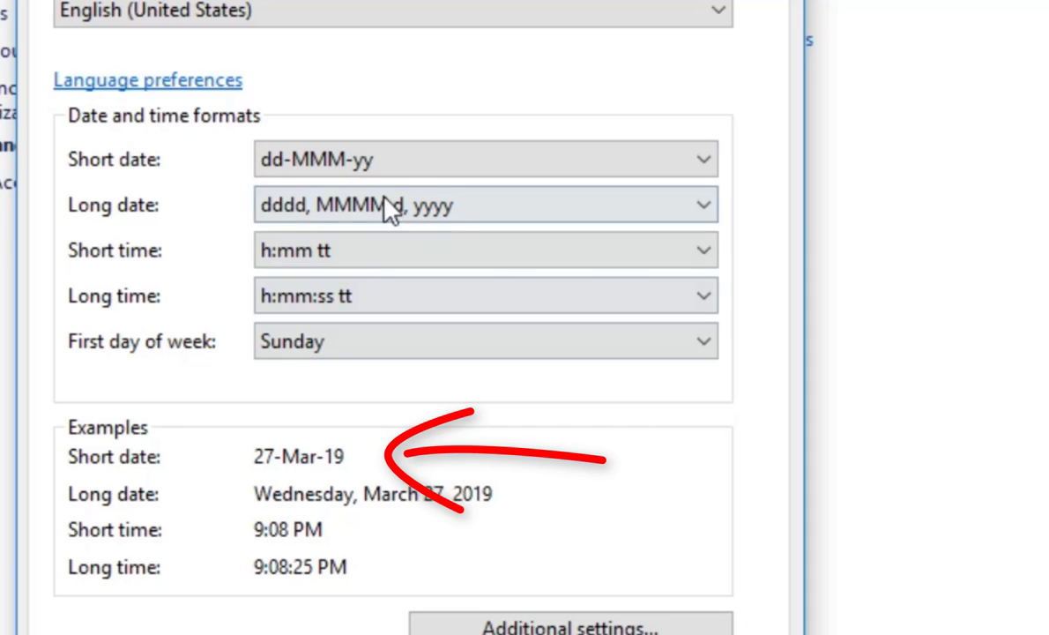
left_click(439, 159)
left_click(360, 240)
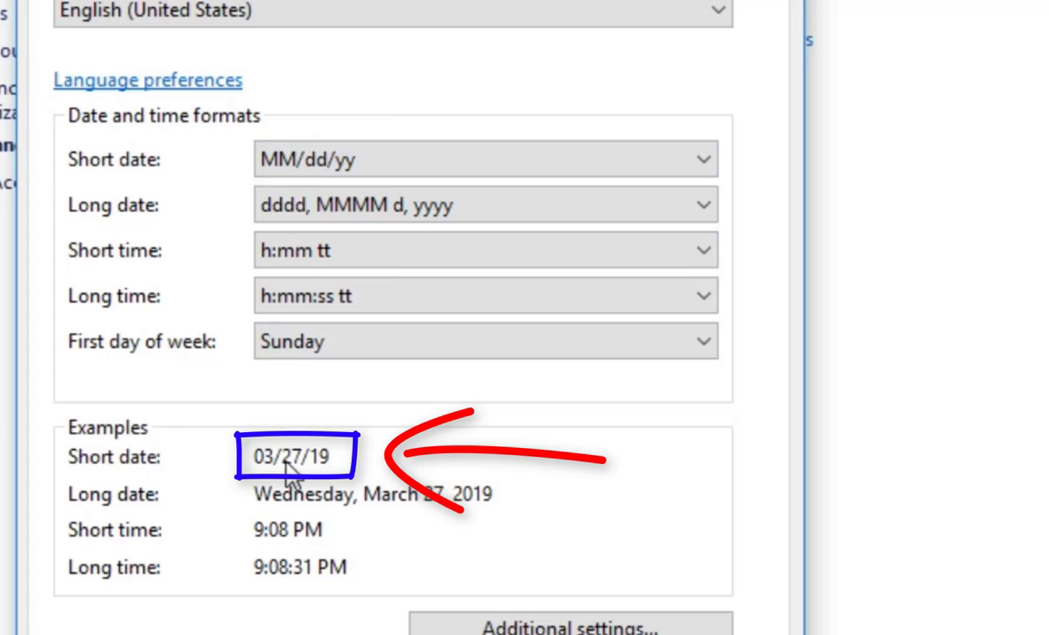
left_click(438, 166)
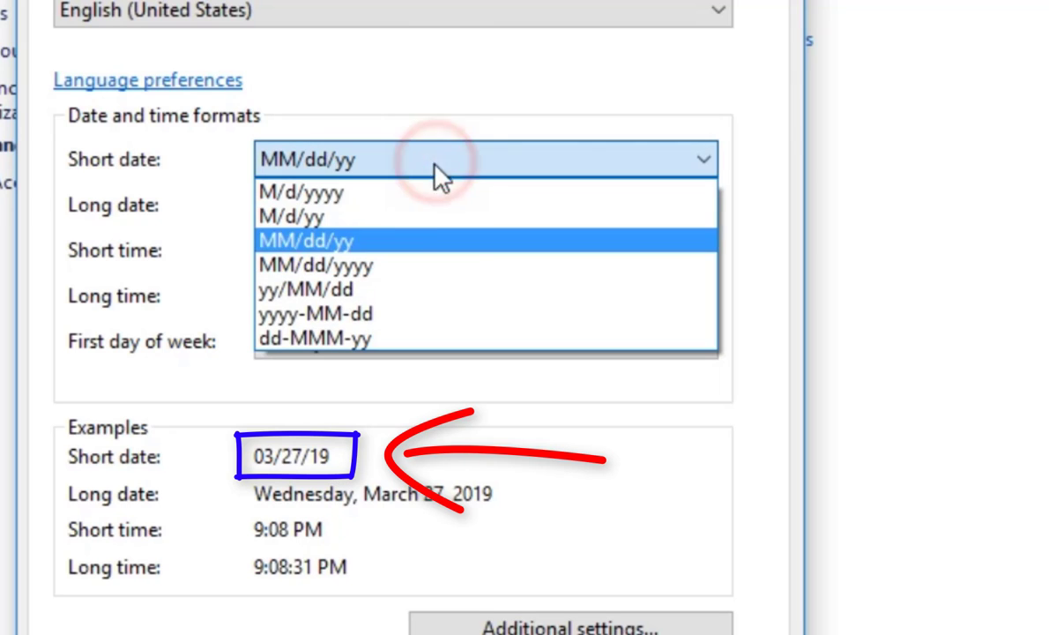
left_click(348, 342)
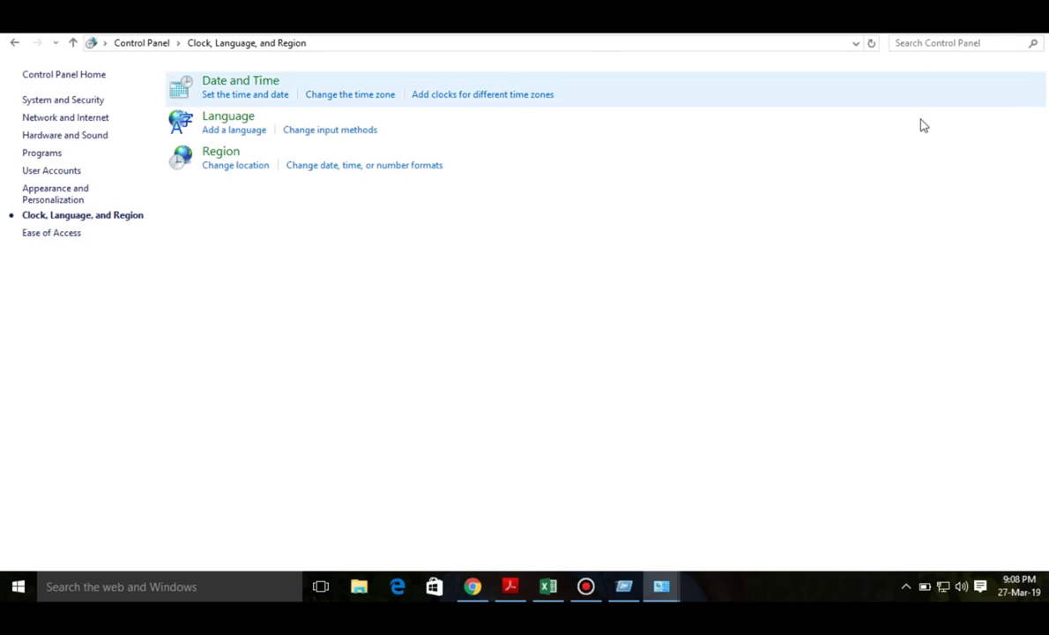
mouse_move(548, 587)
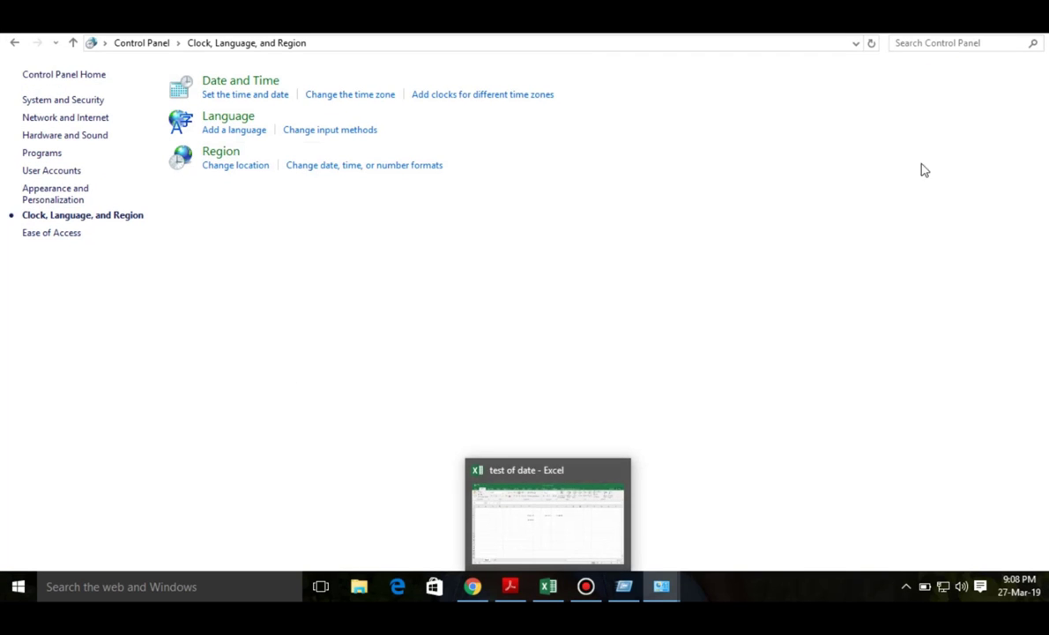
- Back in Excel, enter 2-1-2019 under 1-Feb-19, displayed as 2-Jan-19
left_click(546, 587)
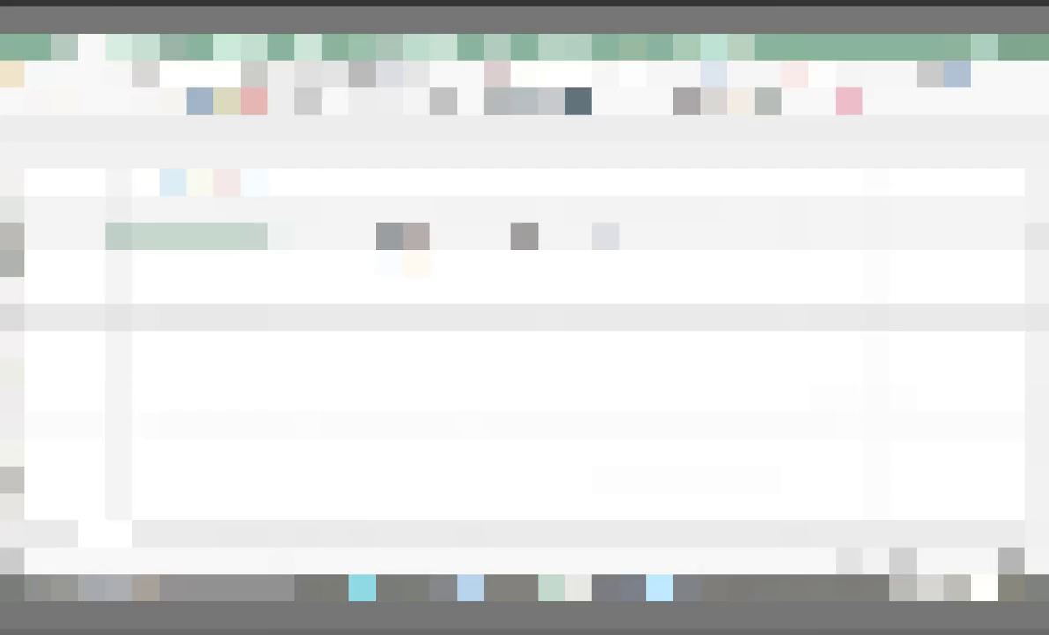
type("2")
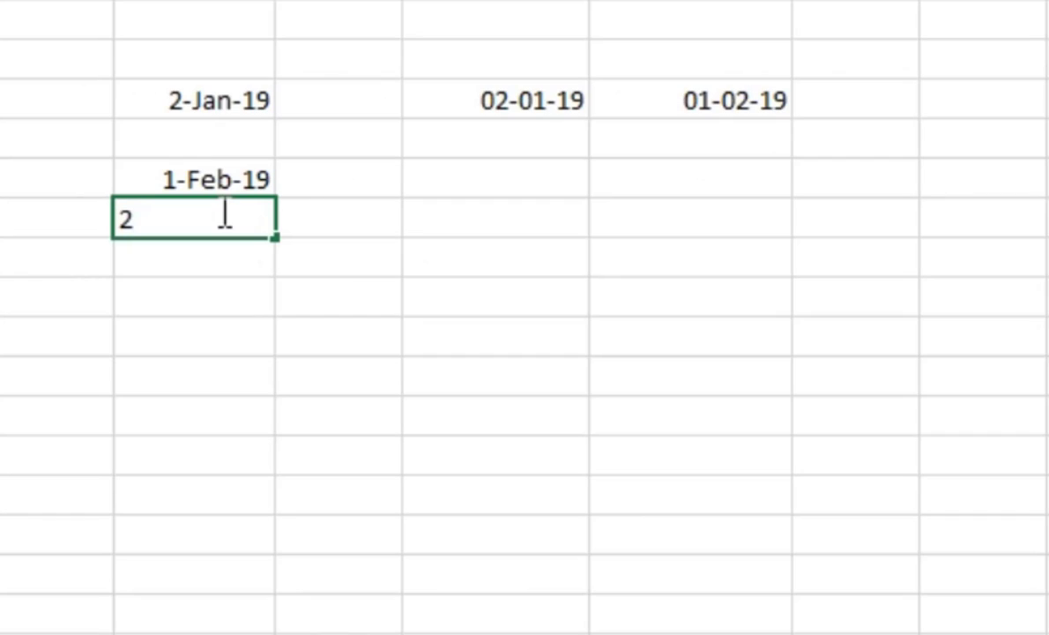
type("-1-")
type("19")
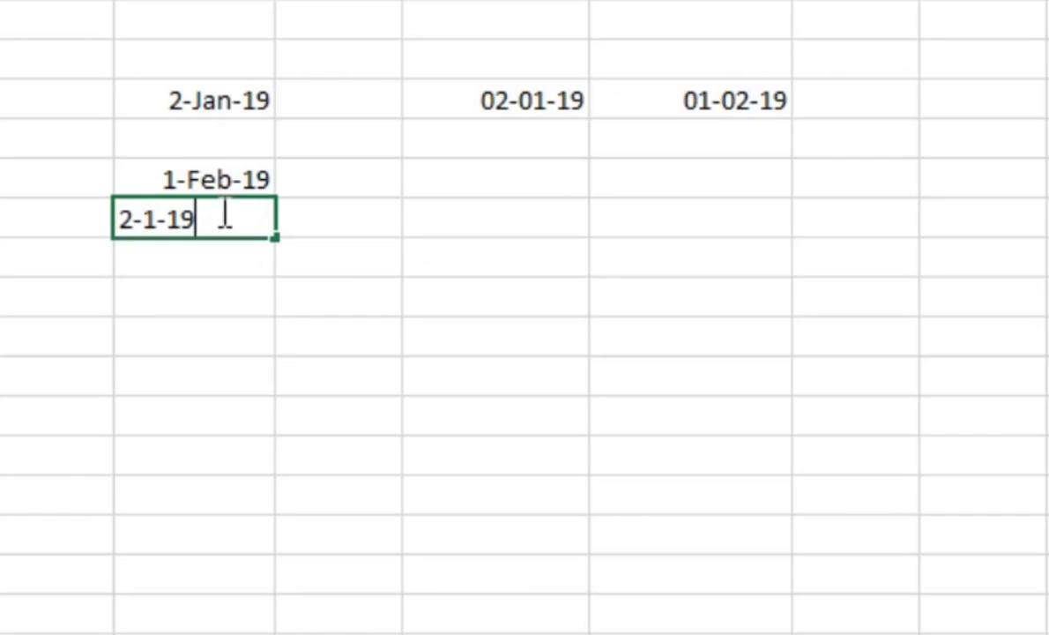
key("BackSpace")
key("BackSpace")
type("201")
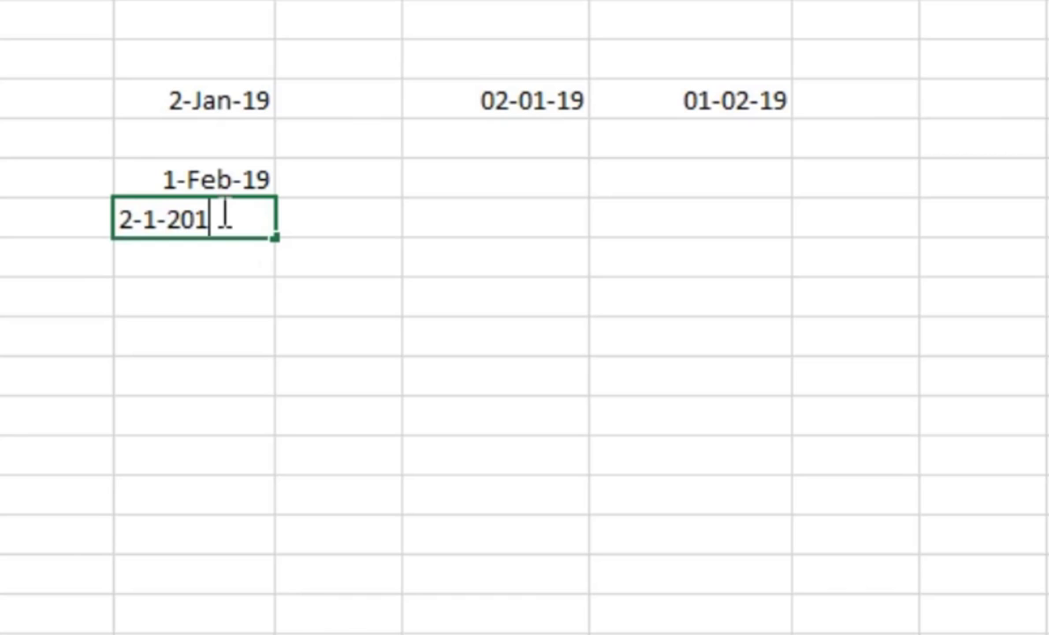
type("9")
key("Return")
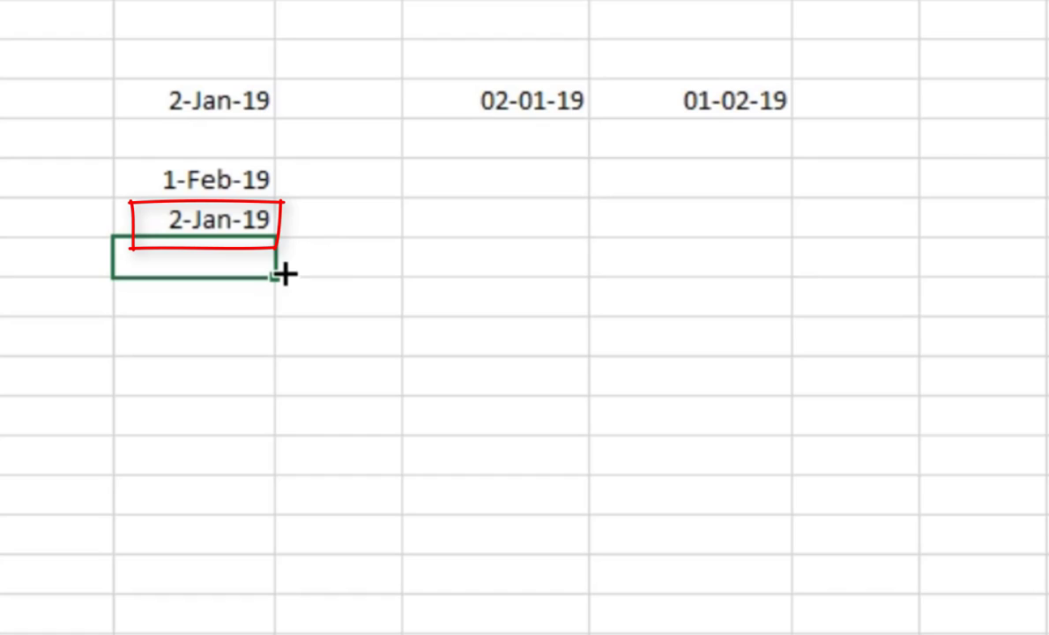
- Enter 4-1-19 two rows below, displayed as 4-Jan-19
left_click(199, 308)
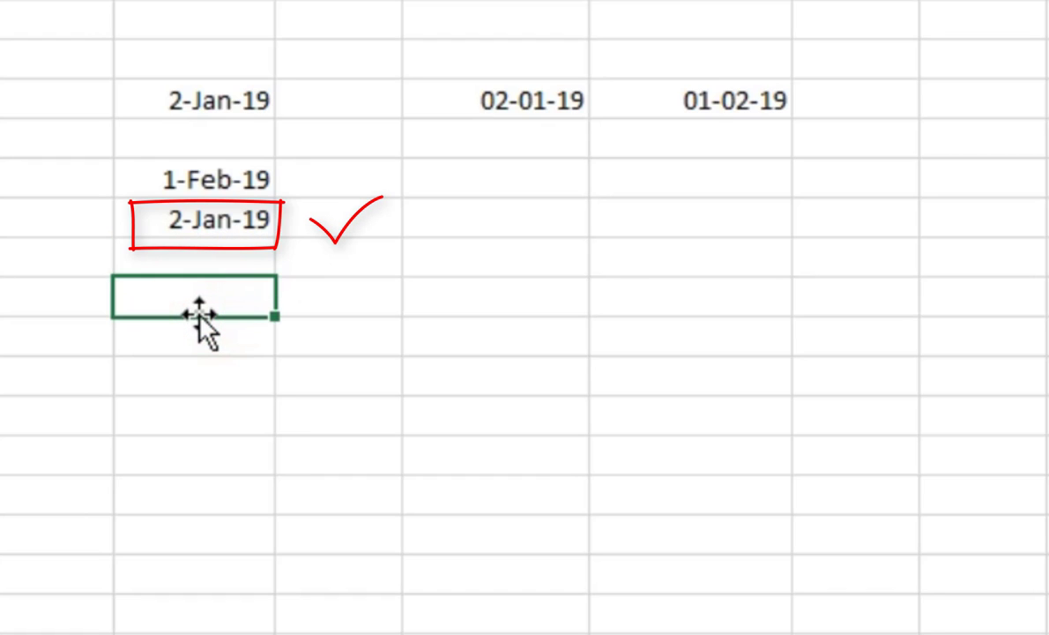
double_click(199, 313)
type("2-")
key("BackSpace")
type("4")
key("BackSpace")
key("BackSpace")
type("4-")
type("1-19")
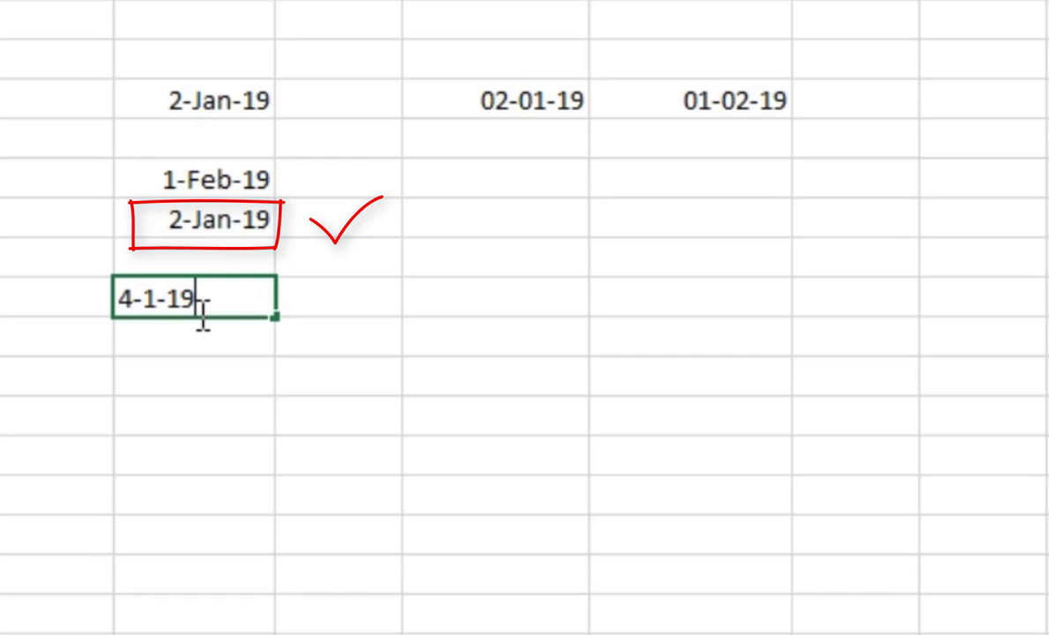
key("Return")
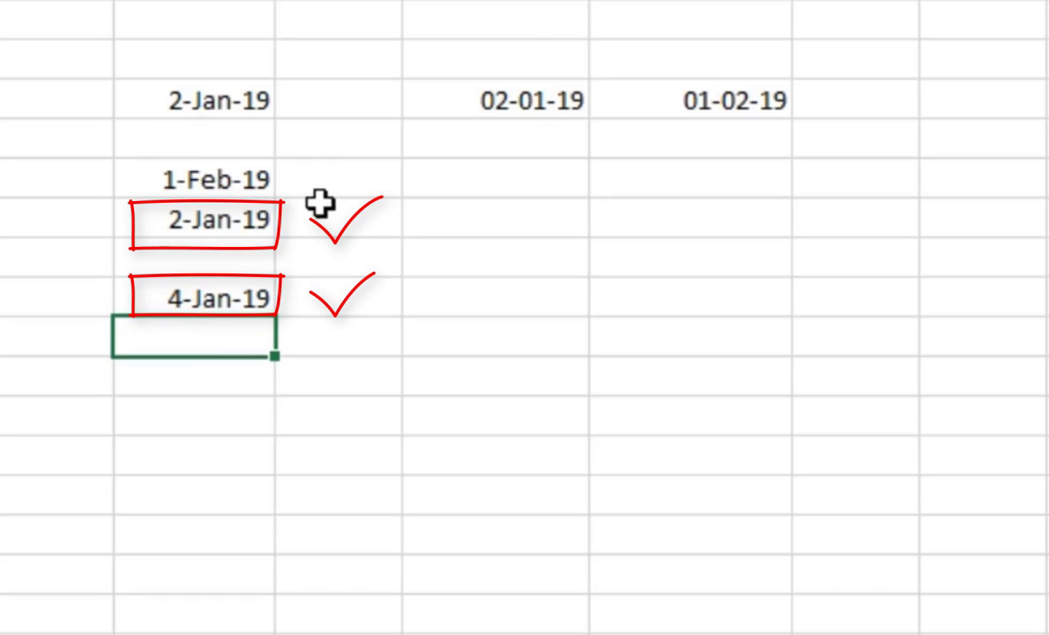
- Enter 6-7-19 in the next empty cell of column H, shown as 6-Jul-19
left_click(213, 373)
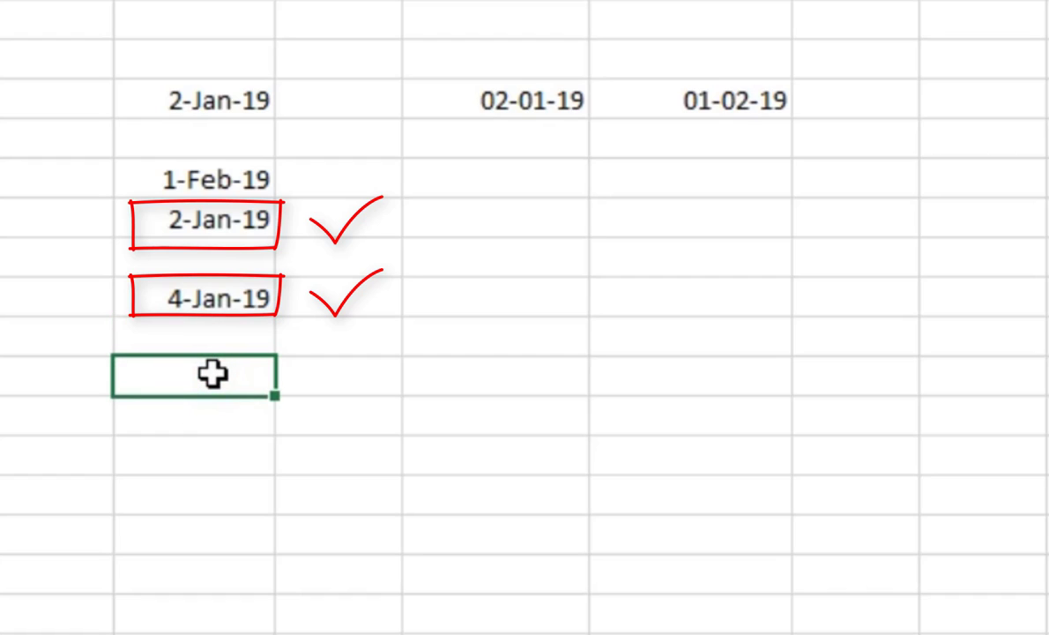
type("6-")
type("7-19")
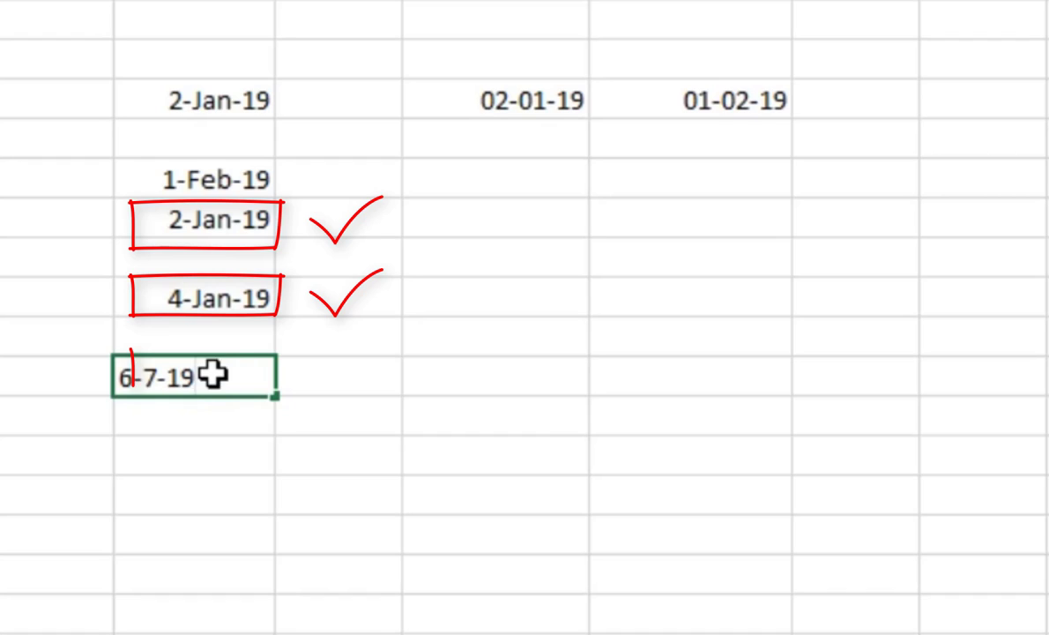
key("Return")
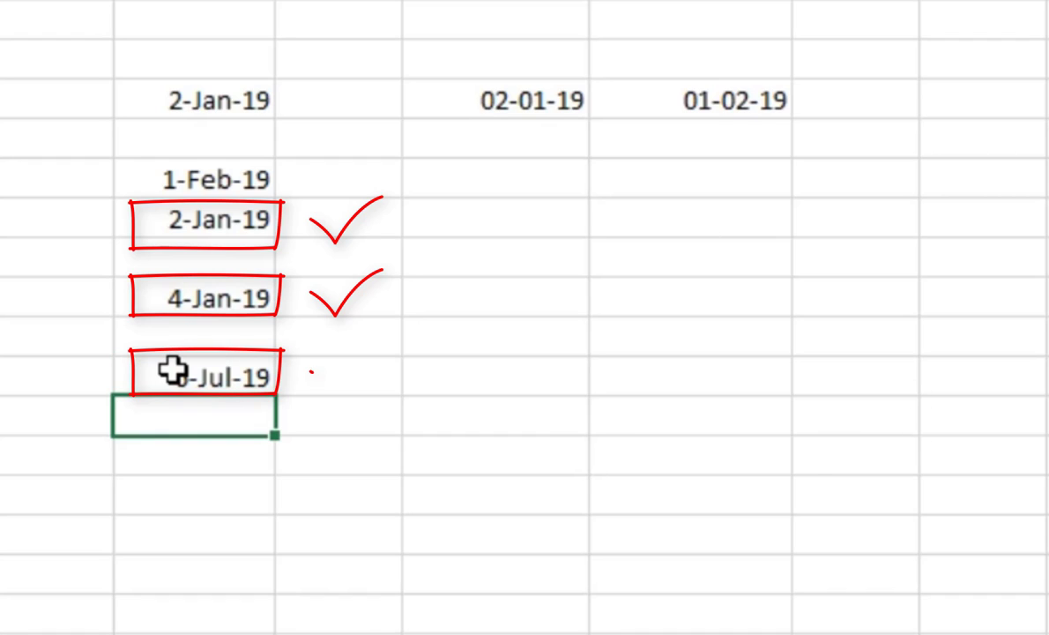